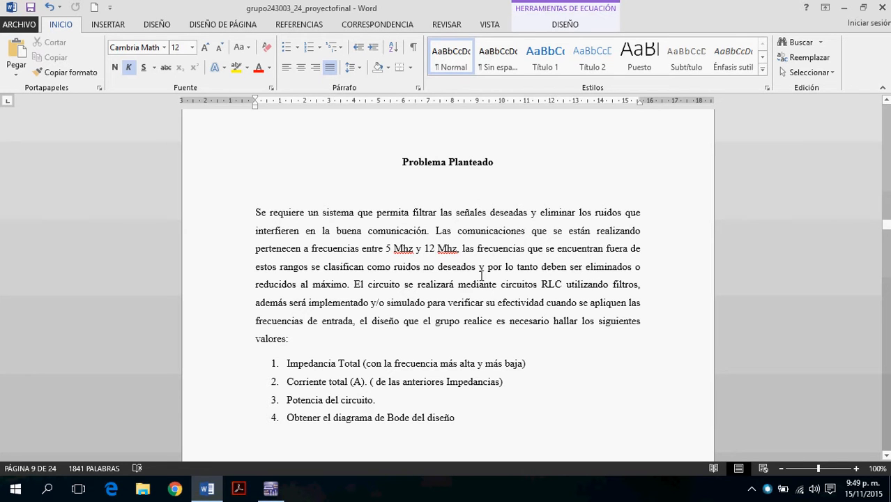
# - Review the report's problem statement, proposed solution, and the high-pass filter calculations with its circuit and Bode diagram
pyautogui.scroll(-1, 469, 305)
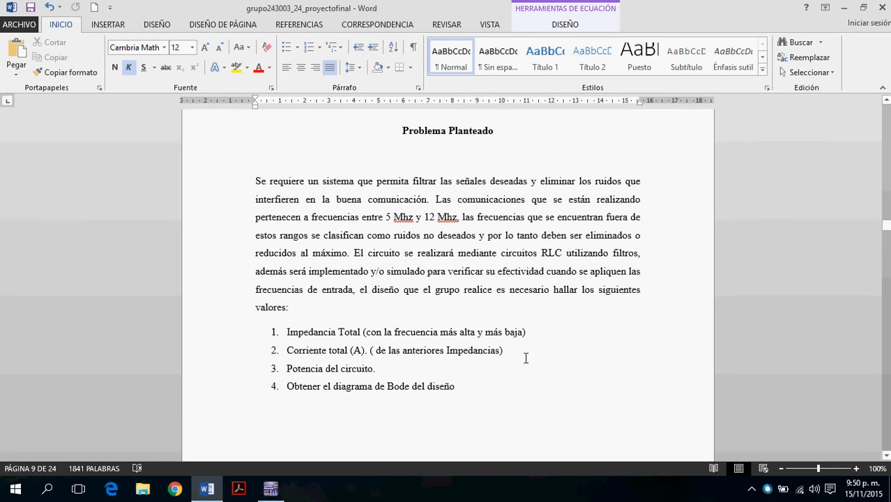
pyautogui.scroll(-15, 591, 314)
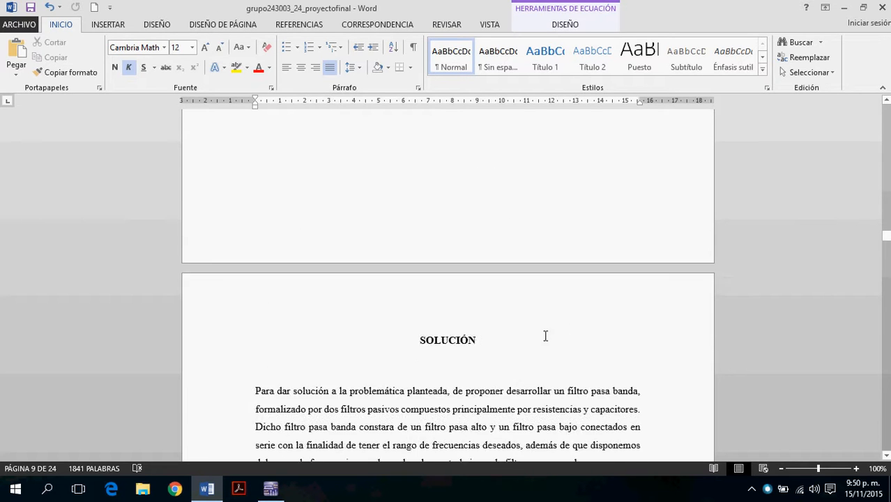
pyautogui.scroll(-1, 563, 334)
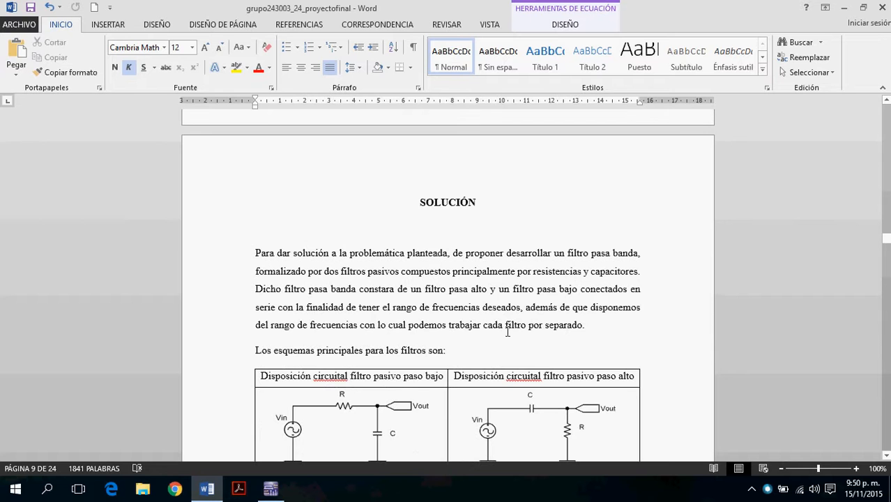
pyautogui.scroll(-15, 510, 299)
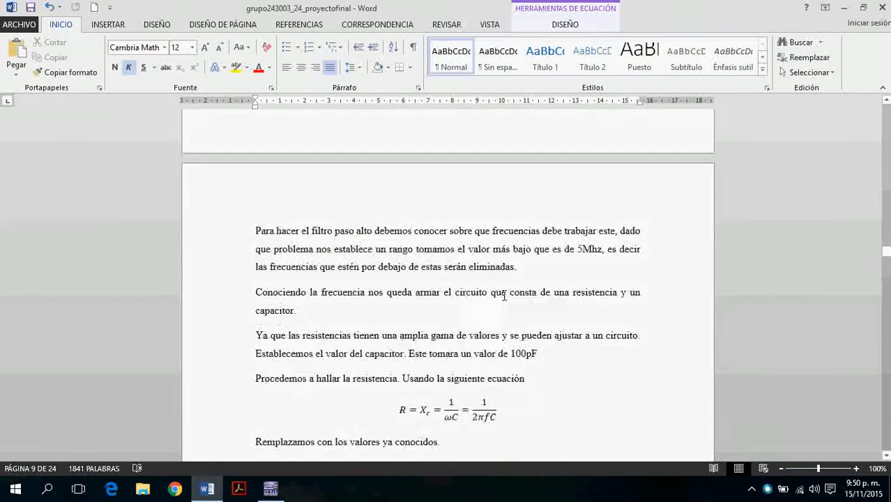
pyautogui.scroll(-8, 504, 295)
pyautogui.scroll(4, 504, 295)
pyautogui.scroll(-12, 504, 295)
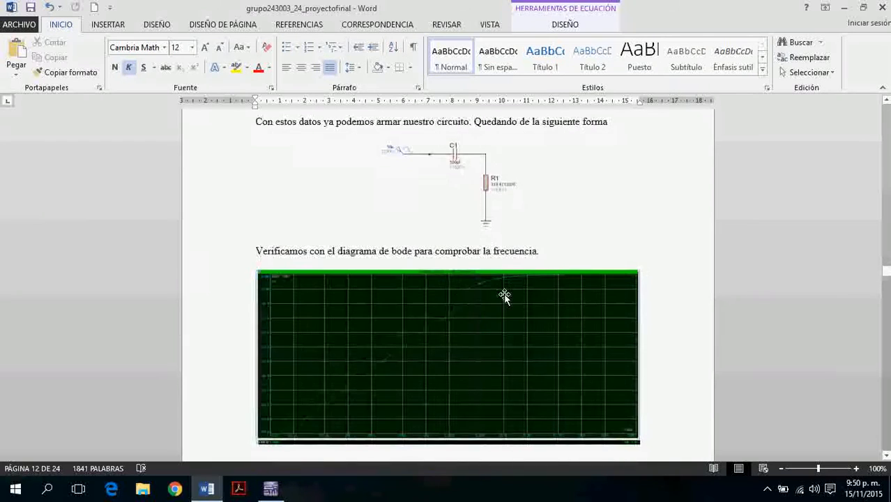
pyautogui.scroll(3, 522, 199)
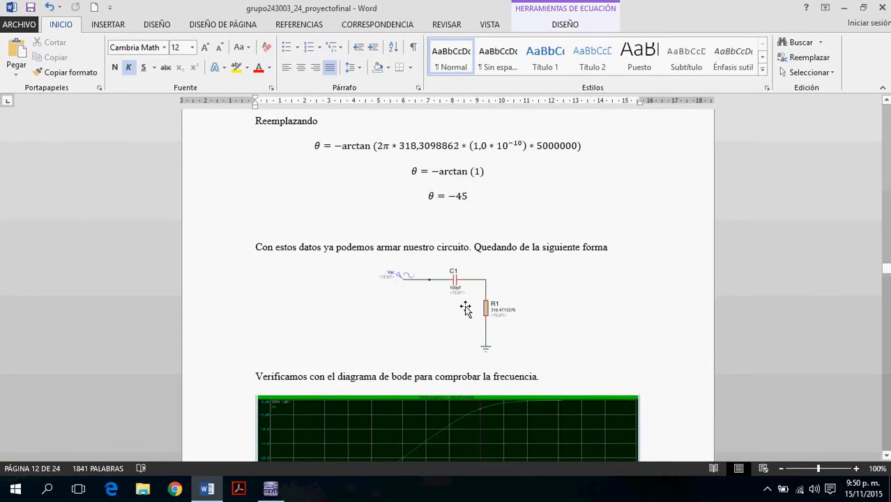
pyautogui.scroll(4, 458, 243)
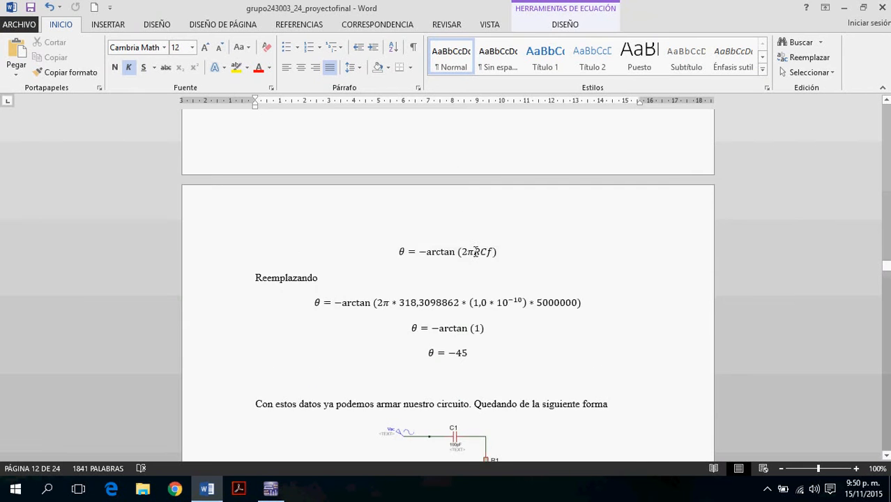
pyautogui.scroll(-3, 491, 316)
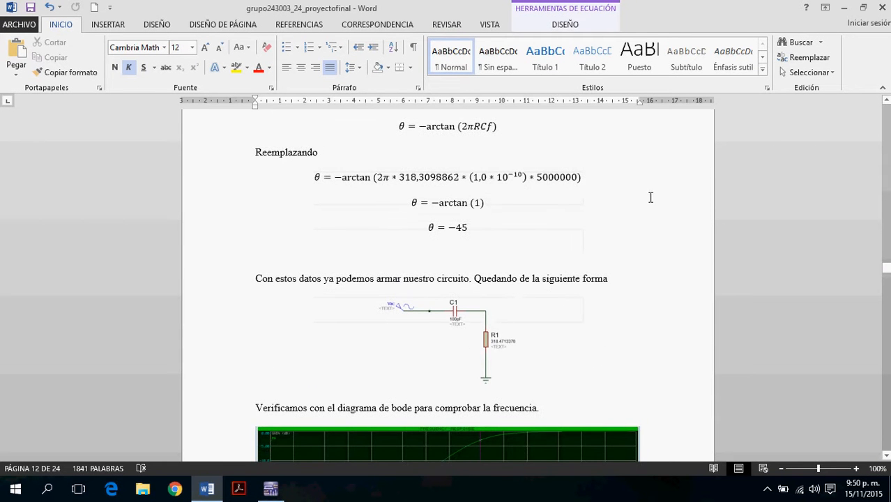
pyautogui.scroll(-8, 572, 324)
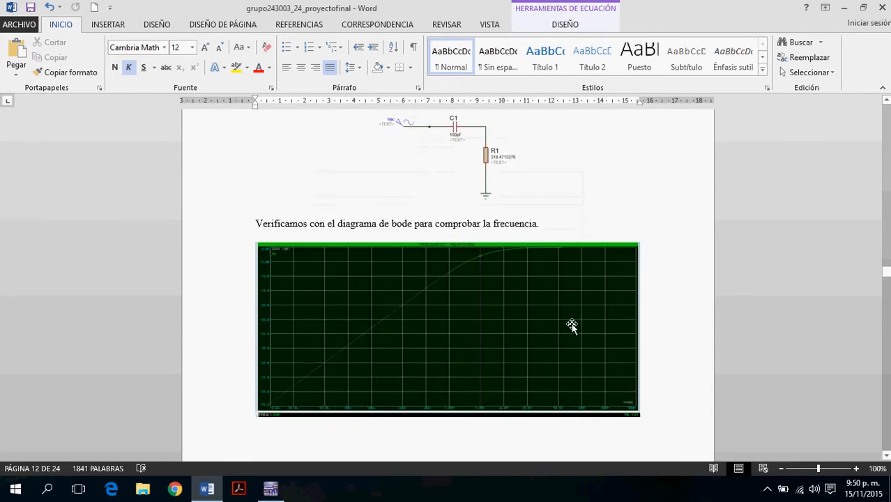
# - Review the low-pass filter analysis, its circuit and Bode diagram, and the start of the 5 MHz circuit analysis
pyautogui.scroll(-12, 571, 323)
pyautogui.scroll(1, 568, 324)
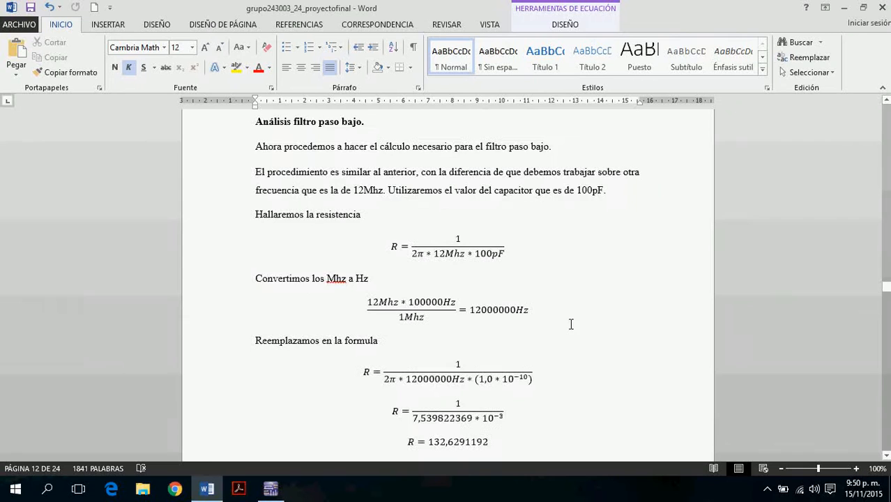
pyautogui.scroll(-1, 549, 319)
pyautogui.scroll(2, 549, 319)
pyautogui.scroll(-8, 551, 319)
pyautogui.scroll(-20, 552, 319)
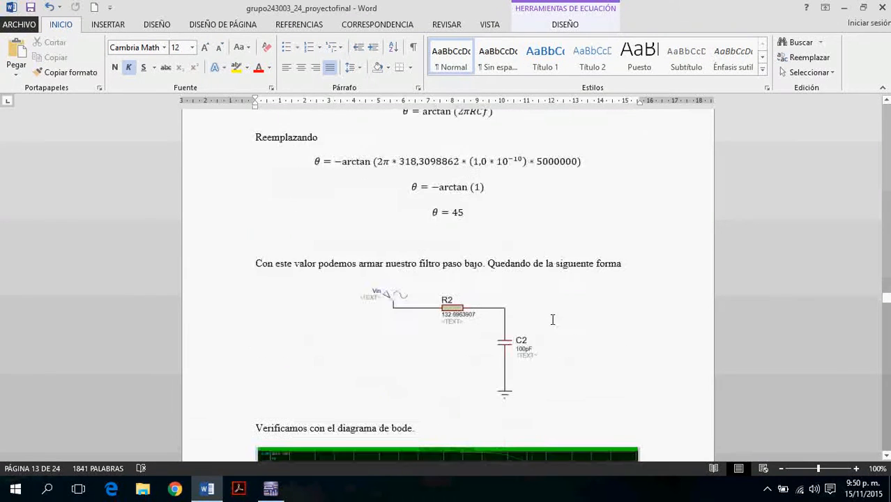
pyautogui.scroll(-20, 552, 320)
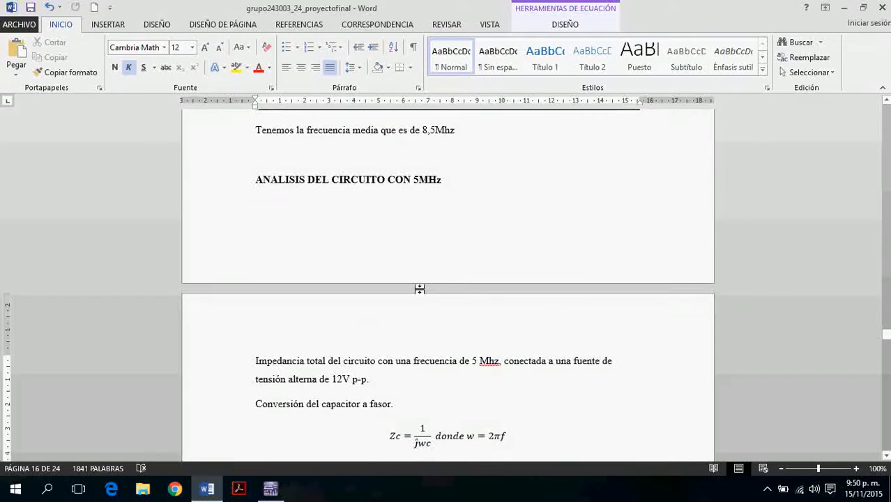
pyautogui.scroll(-1, 420, 284)
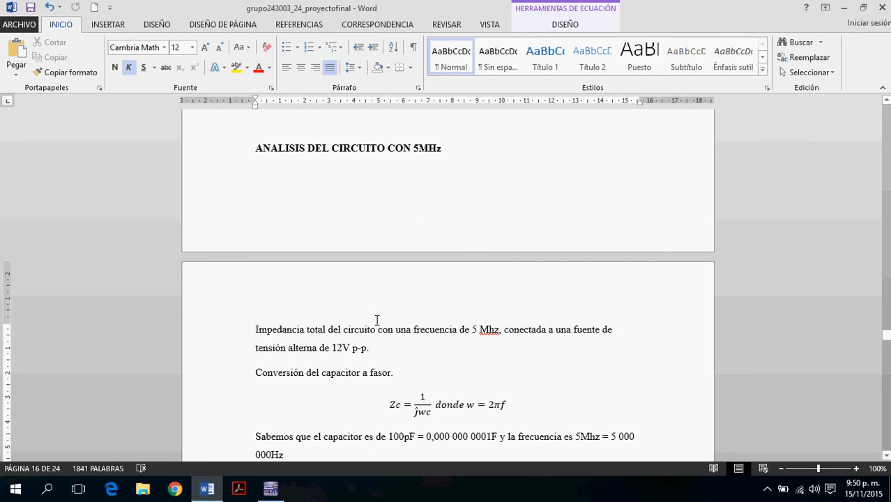
# - Switch to the frecuencia design in Multisim and run the simulation
pyautogui.moveTo(271, 497)
pyautogui.click(348, 446)
pyautogui.moveTo(519, 261); pyautogui.dragTo(480, 312)
pyautogui.moveTo(542, 253); pyautogui.dragTo(524, 292)
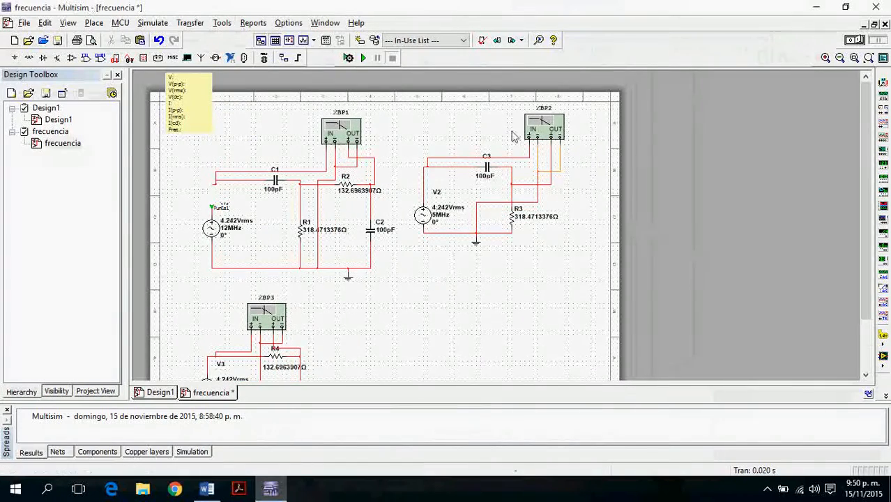
pyautogui.click(561, 132)
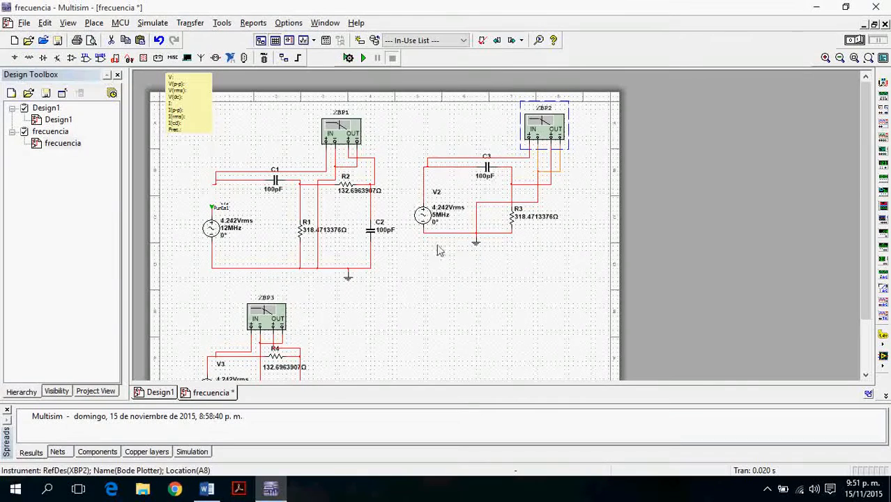
pyautogui.click(363, 60)
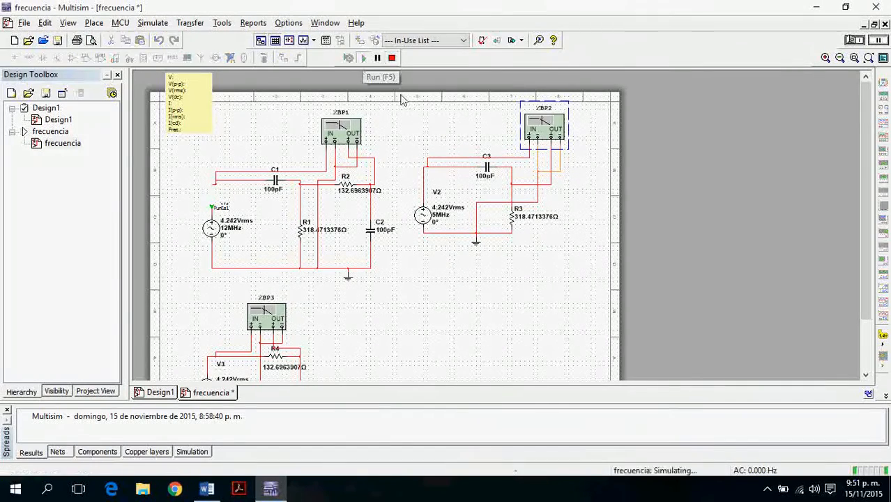
# - Inspect the high-pass filter's response on Bode plotter XBP2 with the cursor at about 5.15 MHz, and close the plot
pyautogui.doubleClick(553, 135)
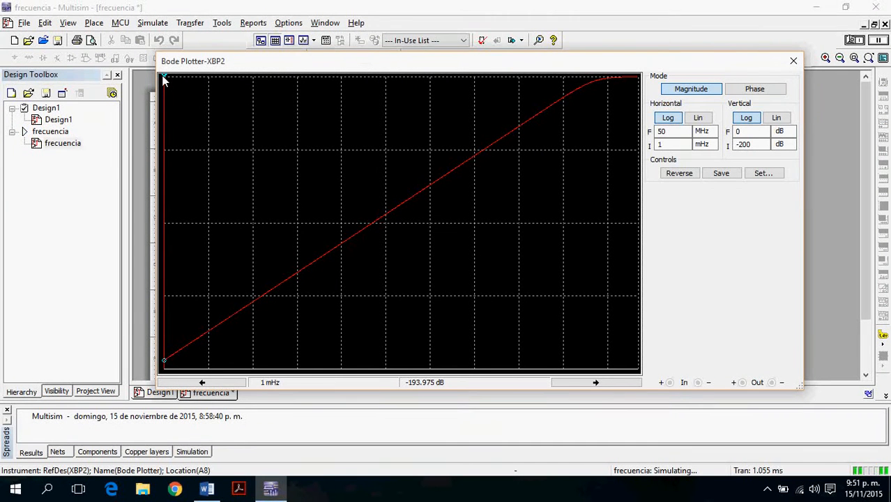
pyautogui.moveTo(165, 80); pyautogui.dragTo(601, 86)
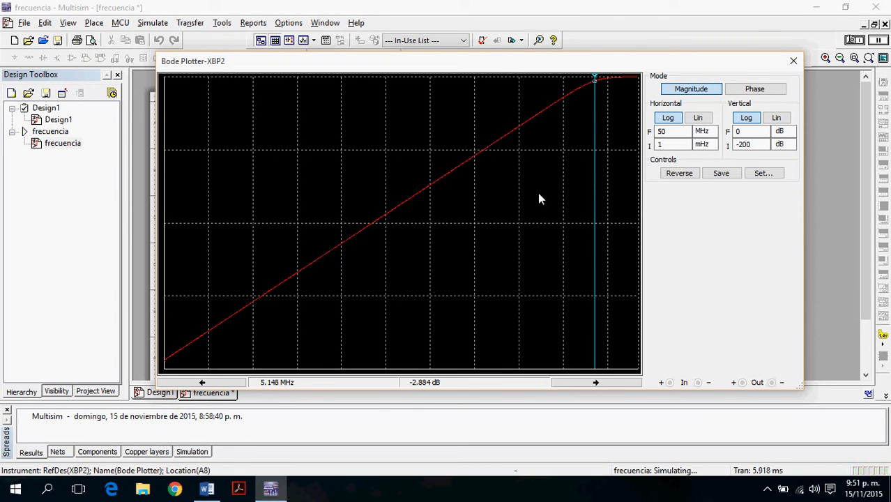
pyautogui.click(794, 64)
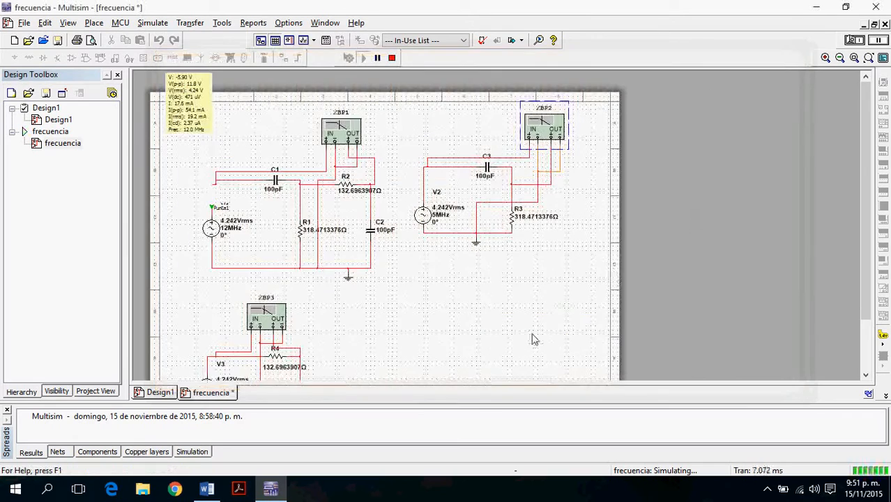
# - Inspect the low-pass filter's response on Bode plotter XBP3 with the cursor at about 12.16 MHz, and close the plot
pyautogui.scroll(-2, 552, 312)
pyautogui.moveTo(551, 312); pyautogui.dragTo(581, 265)
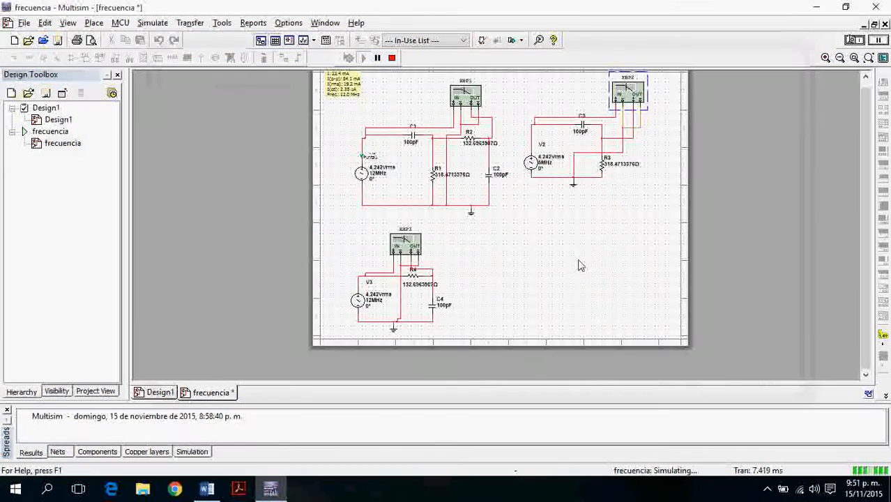
pyautogui.scroll(1, 460, 300)
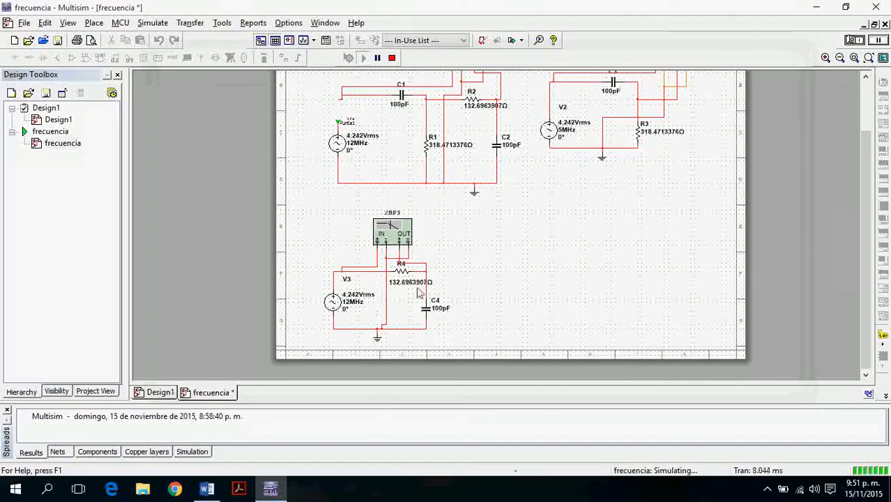
pyautogui.moveTo(516, 292); pyautogui.dragTo(532, 258)
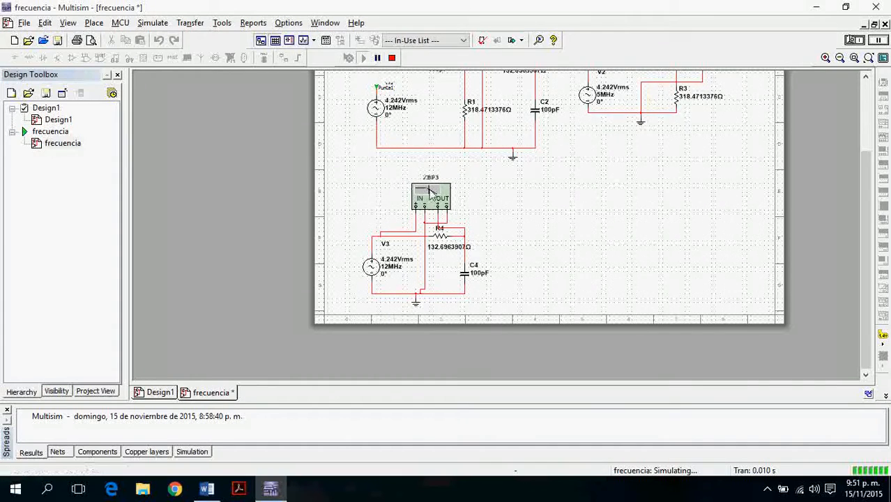
pyautogui.click(430, 194)
pyautogui.doubleClick(430, 194)
pyautogui.moveTo(154, 84); pyautogui.dragTo(378, 88)
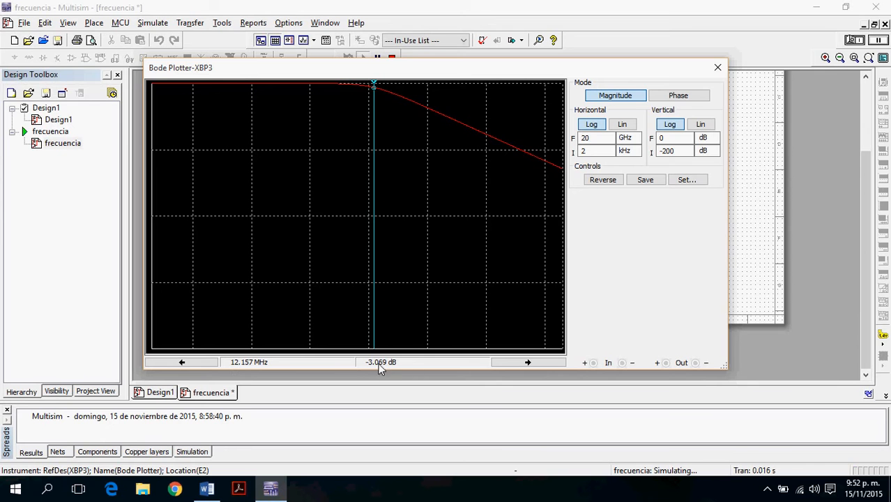
pyautogui.click(719, 69)
# - Stop the simulation and move the measurement probe's readout box closer to source V1 in the band-pass circuit
pyautogui.scroll(-2, 593, 265)
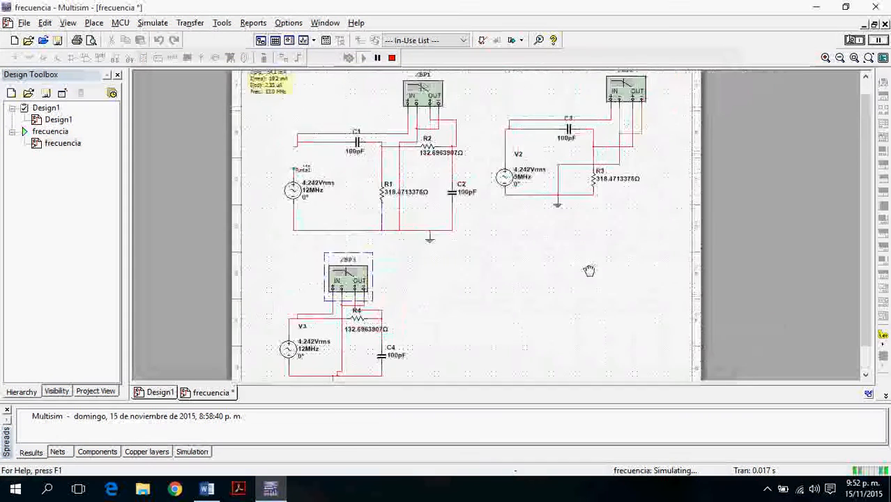
pyautogui.middleClick(579, 260)
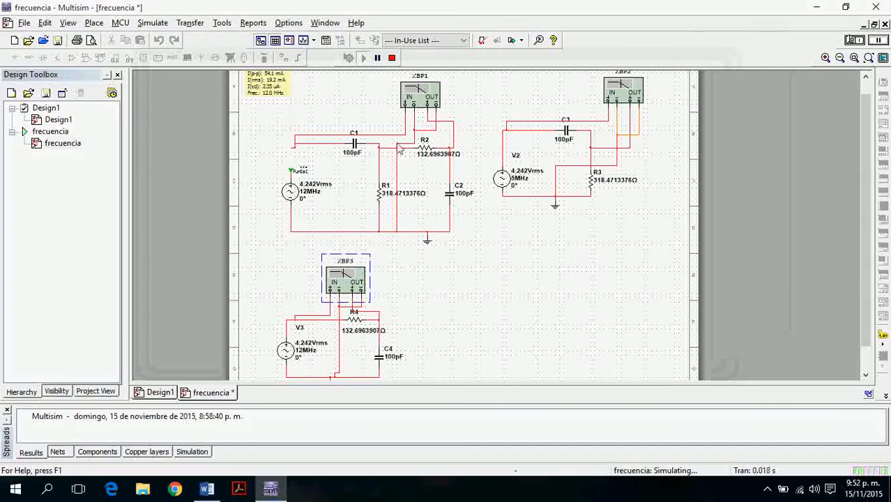
pyautogui.click(392, 59)
pyautogui.moveTo(267, 79); pyautogui.dragTo(342, 136)
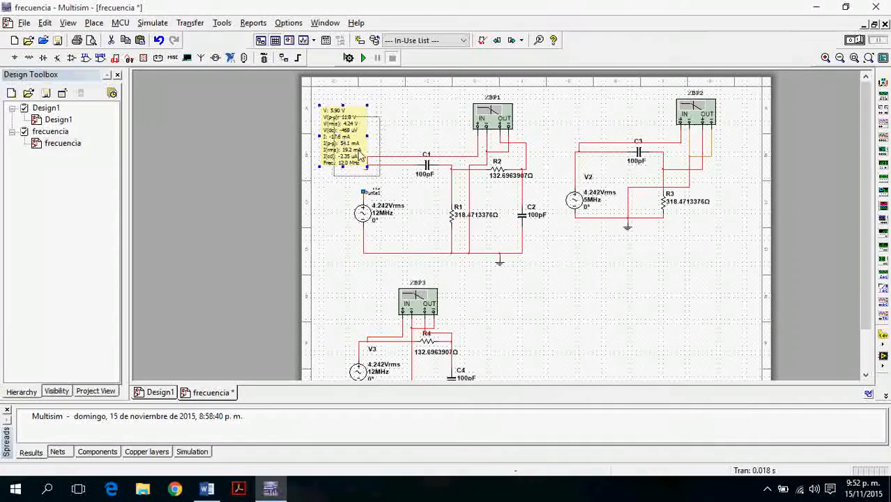
pyautogui.moveTo(340, 137); pyautogui.dragTo(349, 146)
# - Switch to the Word report and examine the total impedance calculation for the circuit at 5 MHz
pyautogui.click(206, 490)
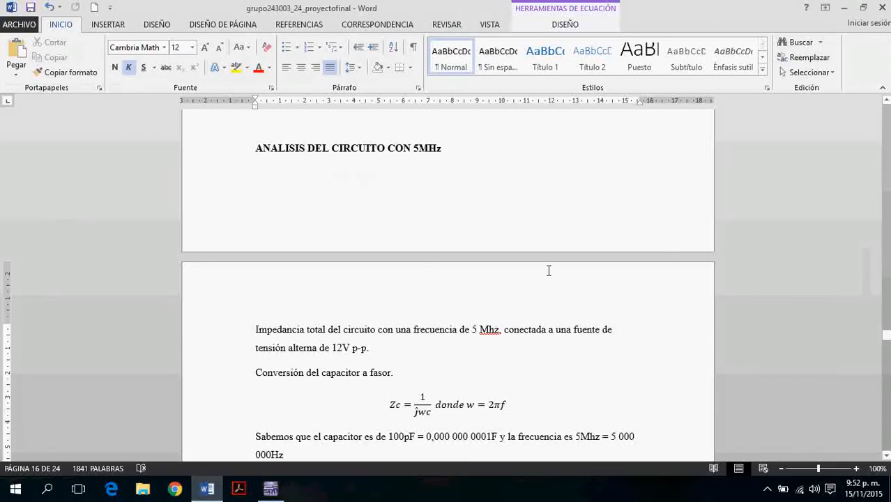
pyautogui.scroll(-15, 499, 370)
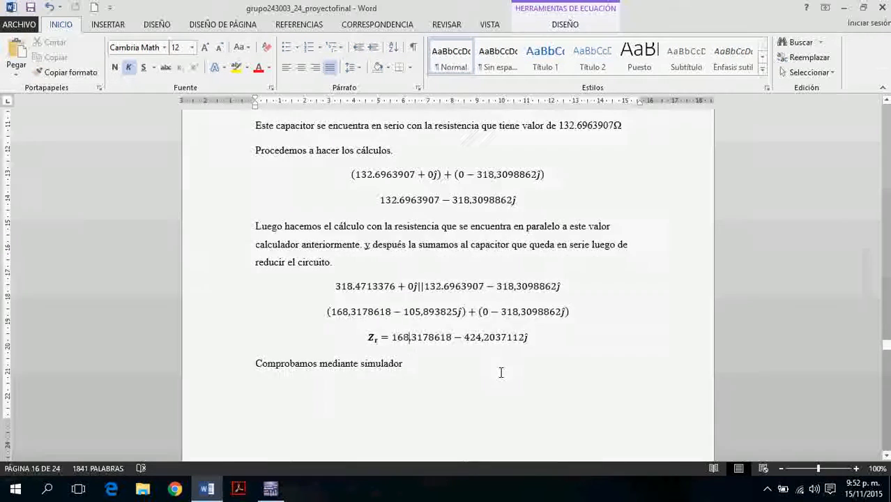
pyautogui.scroll(-4, 500, 372)
pyautogui.scroll(8, 500, 371)
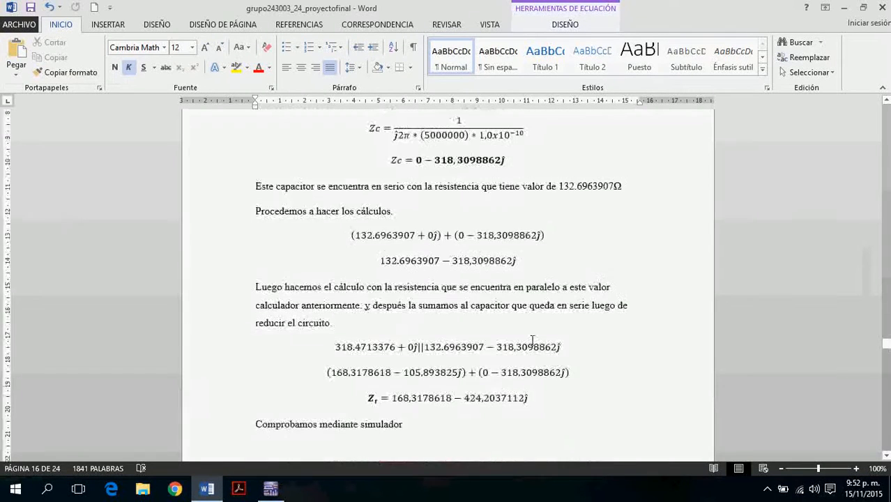
pyautogui.scroll(-2, 470, 324)
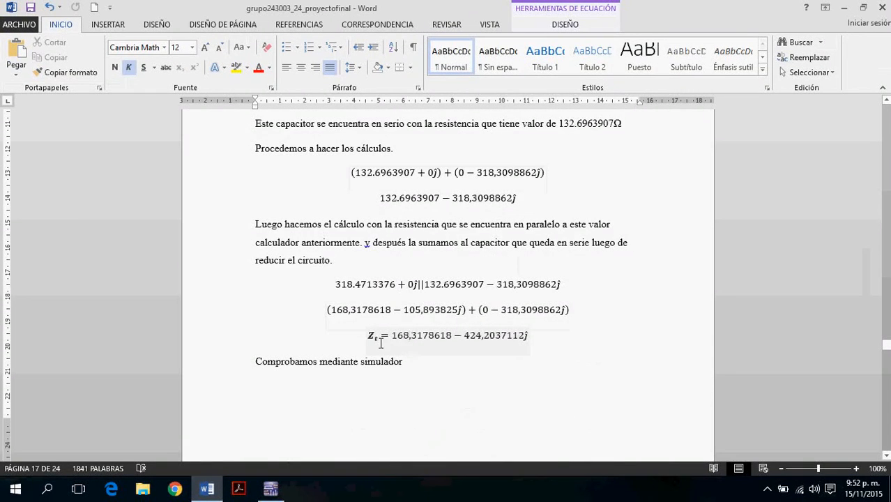
pyautogui.moveTo(363, 335); pyautogui.dragTo(534, 343)
pyautogui.click(534, 343)
# - Return to Multisim, move the probe's readout box next to C1, and set source V1's frequency to 5 MHz
pyautogui.click(271, 489)
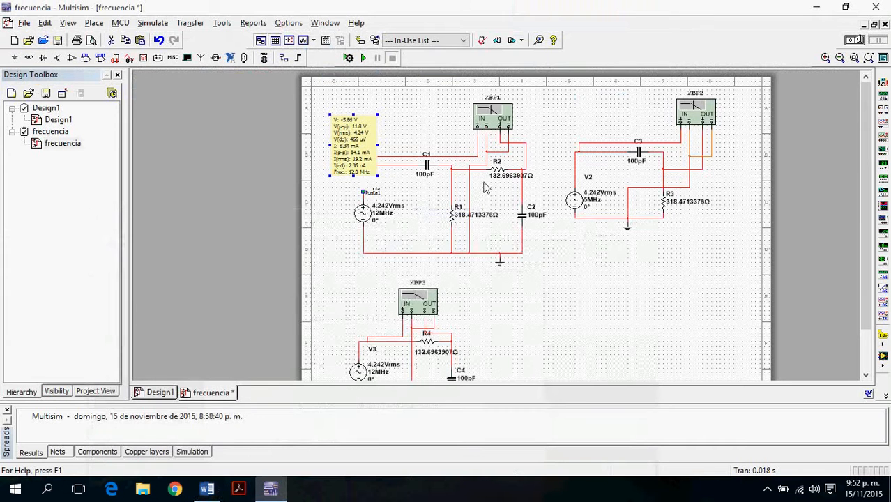
pyautogui.moveTo(355, 140); pyautogui.dragTo(397, 136)
pyautogui.doubleClick(364, 214)
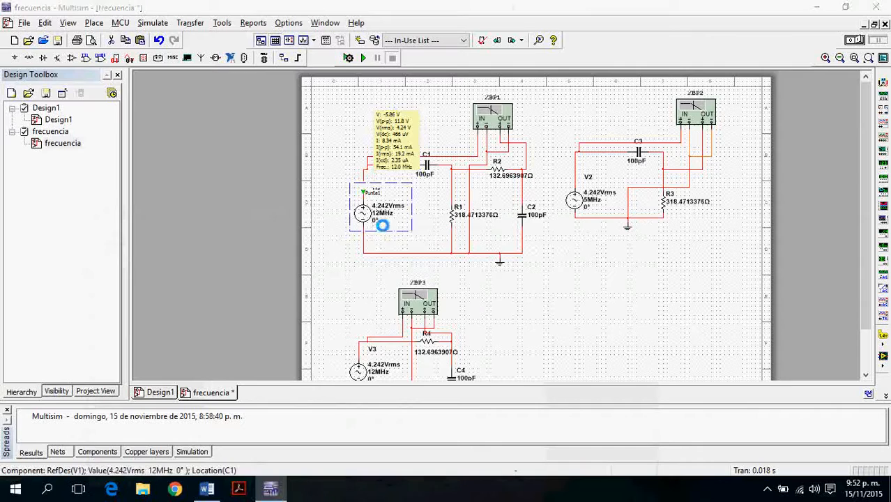
pyautogui.click(475, 162)
pyautogui.doubleClick(470, 160)
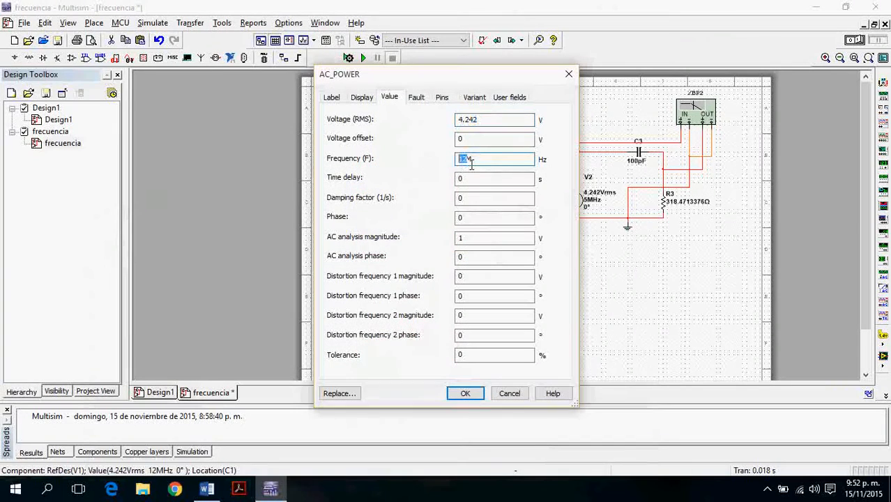
pyautogui.write('5M')
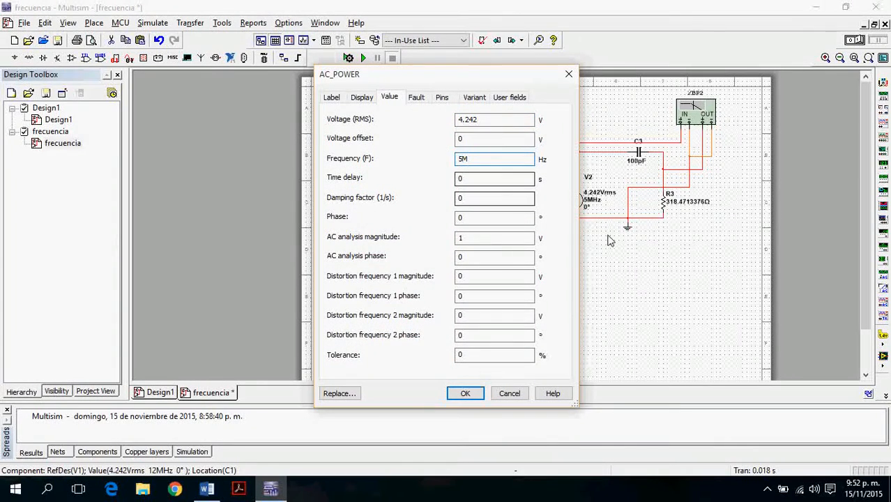
pyautogui.click(465, 394)
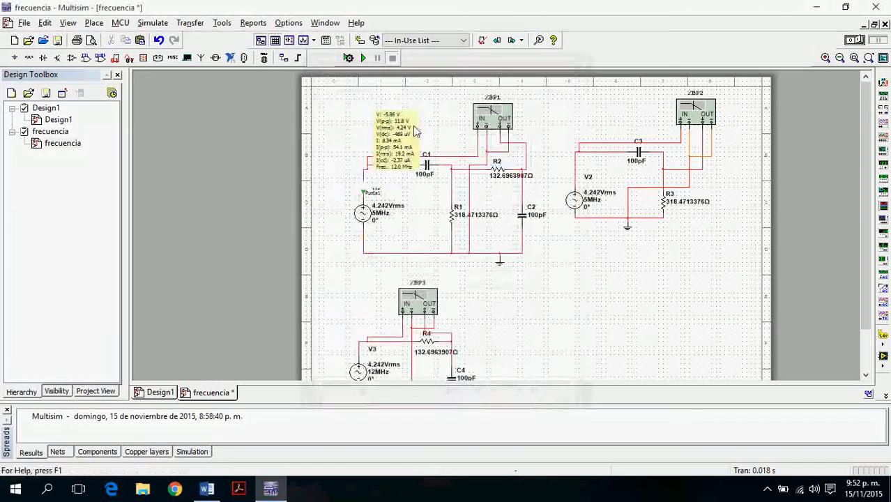
# - Run a Single Frequency AC Analysis of the band-pass circuit at 5 MHz
pyautogui.click(153, 22)
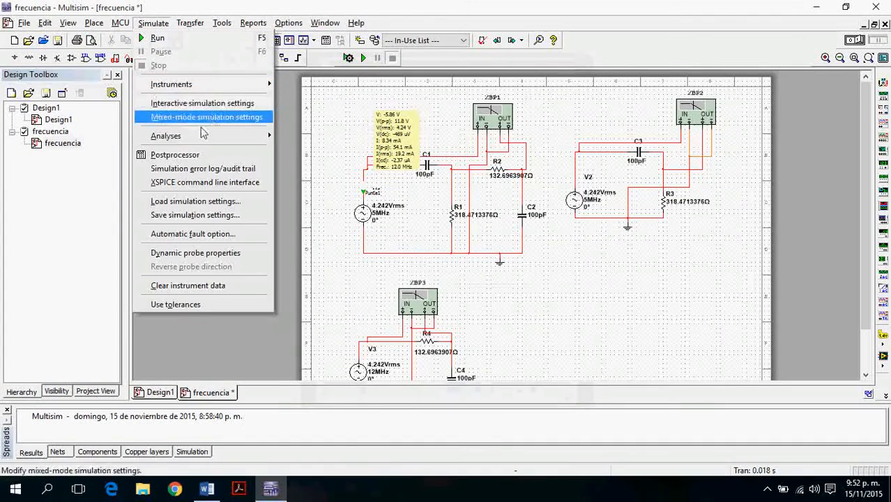
pyautogui.moveTo(220, 135)
pyautogui.click(357, 168)
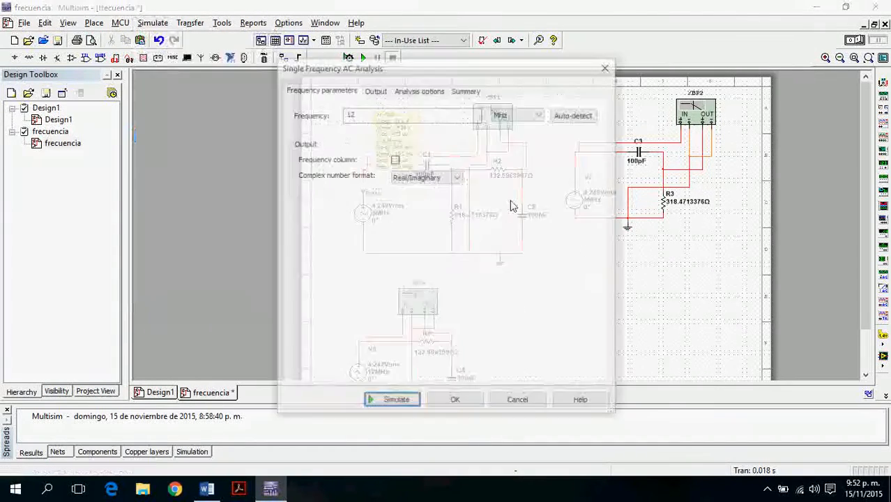
pyautogui.click(590, 119)
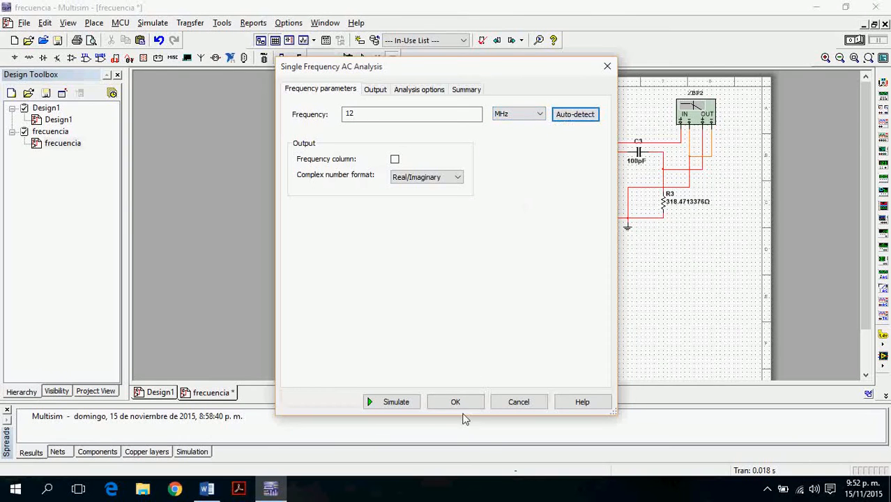
pyautogui.moveTo(477, 120); pyautogui.dragTo(331, 120)
pyautogui.write('5')
pyautogui.click(388, 404)
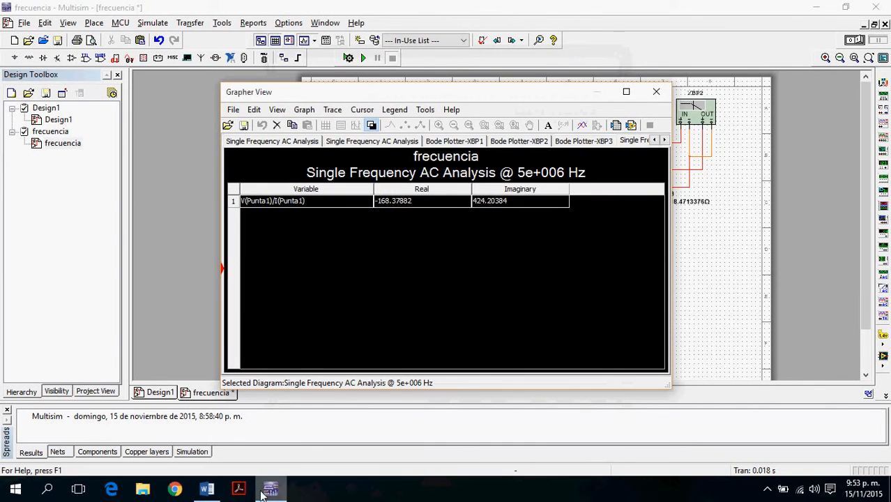
# - Compare the simulated impedance with the total impedance Zt calculated for 5 MHz in the Word report, and close the Grapher results in Multisim
pyautogui.click(215, 491)
pyautogui.scroll(-3, 488, 374)
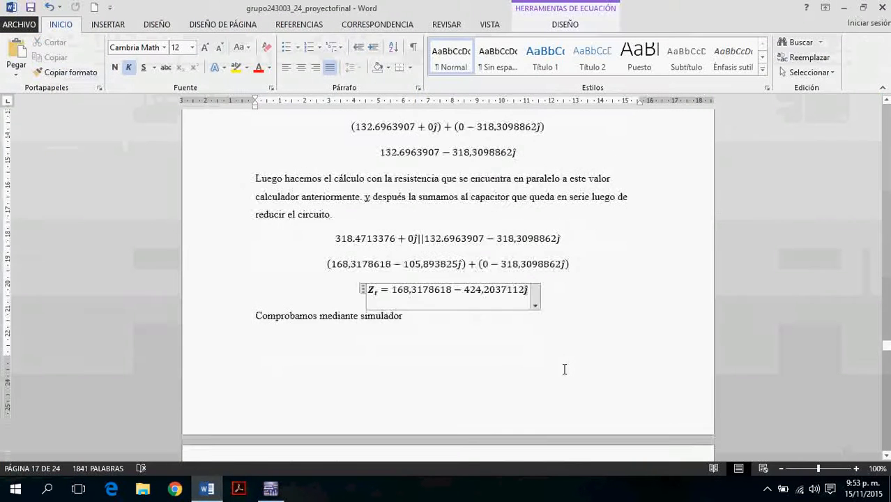
pyautogui.click(469, 242)
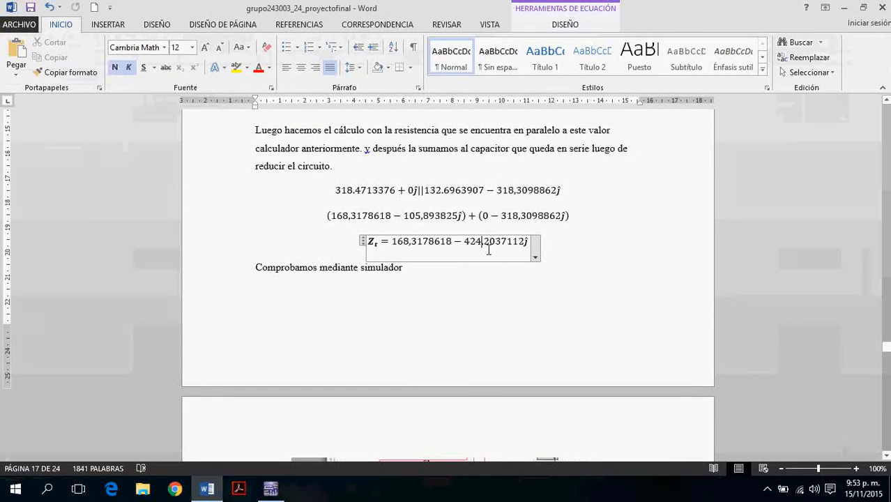
pyautogui.hotkey('alt', 'Tab')
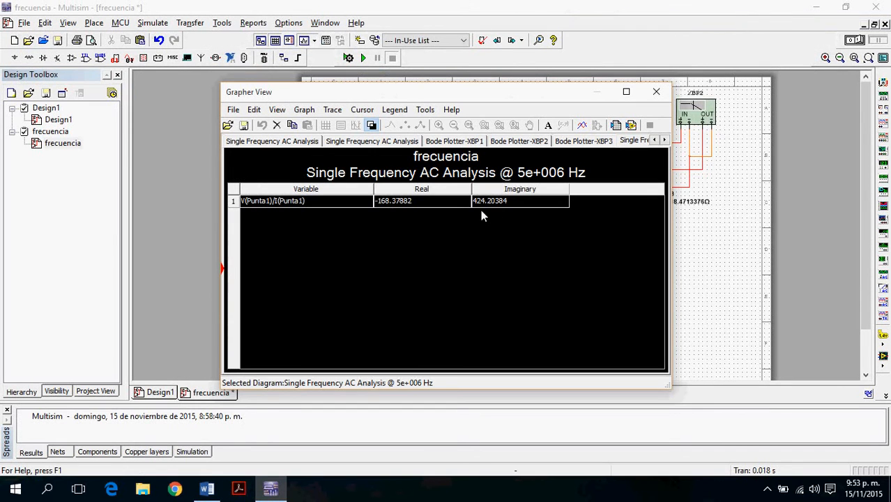
pyautogui.click(656, 92)
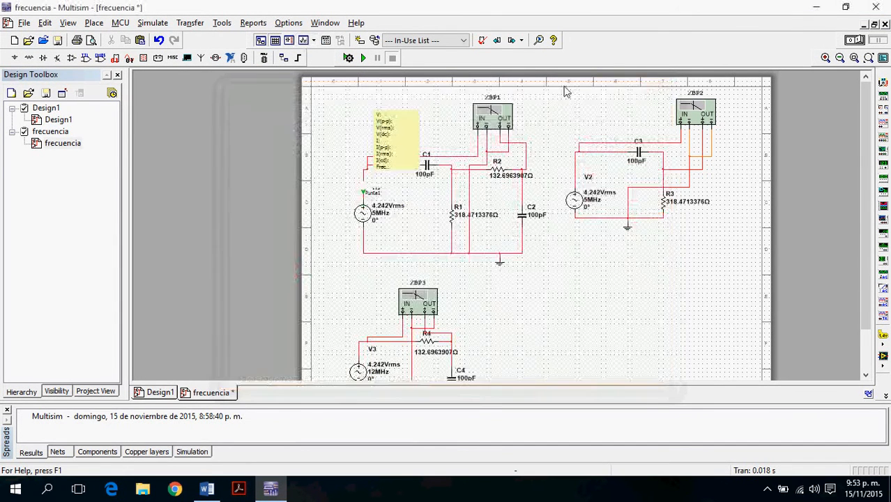
# - Set source V1's frequency to 12 MHz
pyautogui.doubleClick(364, 212)
pyautogui.moveTo(464, 160); pyautogui.dragTo(459, 162)
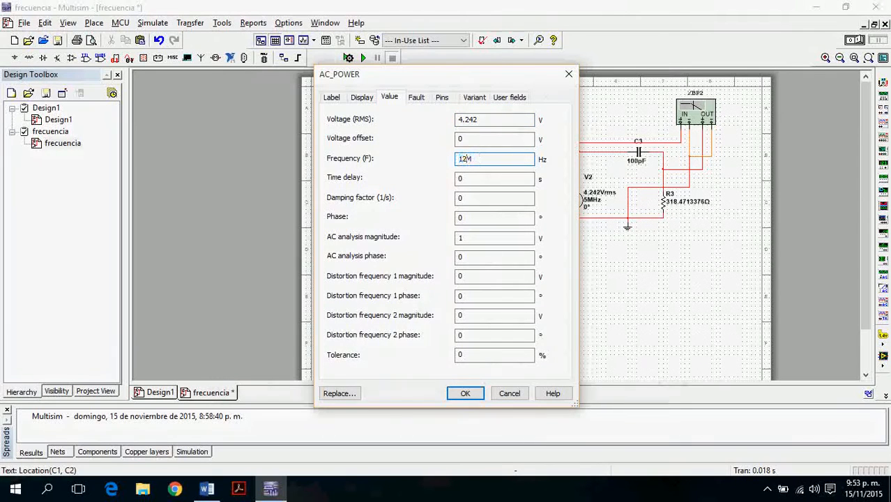
pyautogui.click(465, 393)
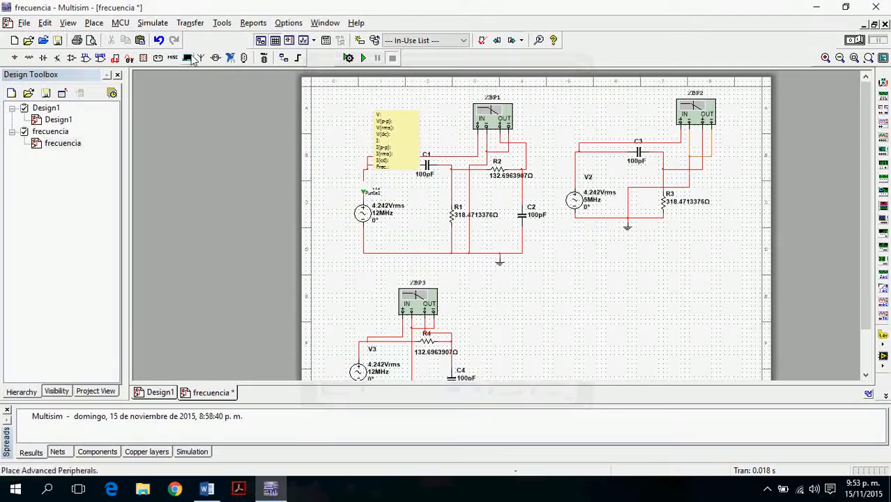
# - Run the Single Frequency AC Analysis with the frequency auto-detected from the source
pyautogui.click(143, 24)
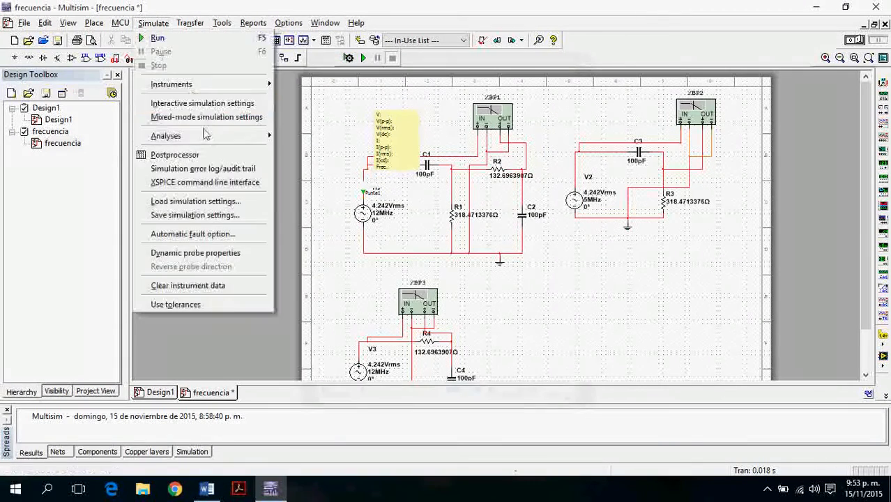
pyautogui.moveTo(171, 135)
pyautogui.click(349, 164)
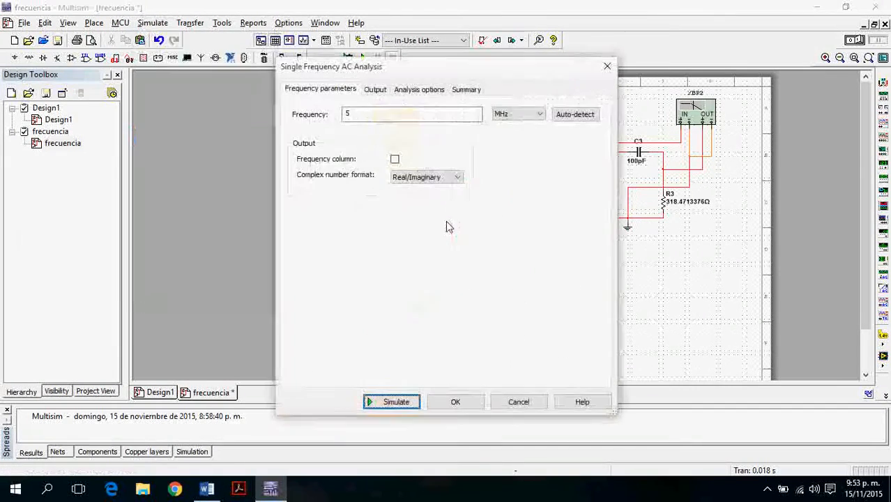
pyautogui.click(582, 116)
pyautogui.click(370, 402)
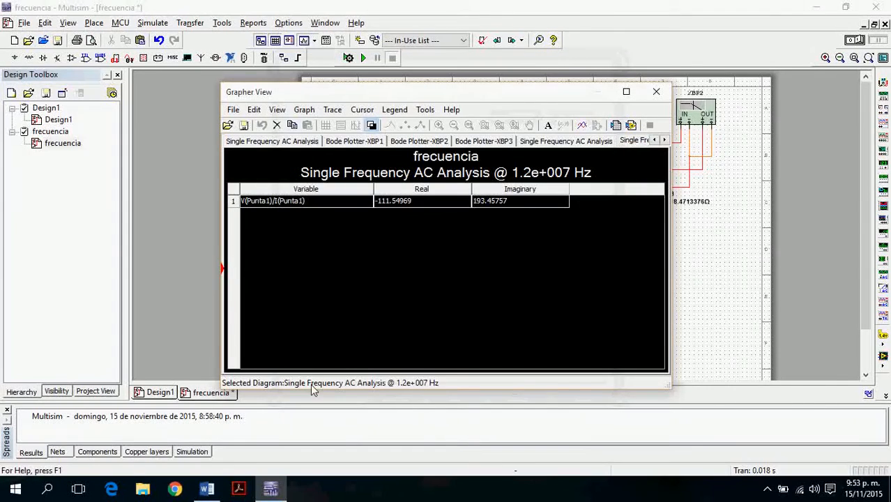
# - Compare the simulated impedance with the total impedance Zt calculated for 12 MHz in the Word report, and close the Grapher results in Multisim
pyautogui.click(206, 488)
pyautogui.scroll(-15, 279, 432)
pyautogui.scroll(-20, 332, 433)
pyautogui.scroll(6, 341, 431)
pyautogui.click(453, 279)
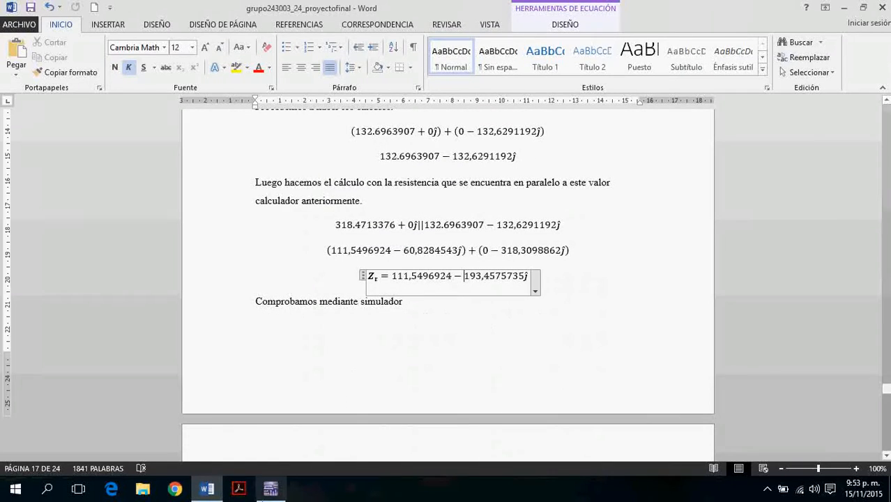
pyautogui.click(270, 489)
pyautogui.click(282, 492)
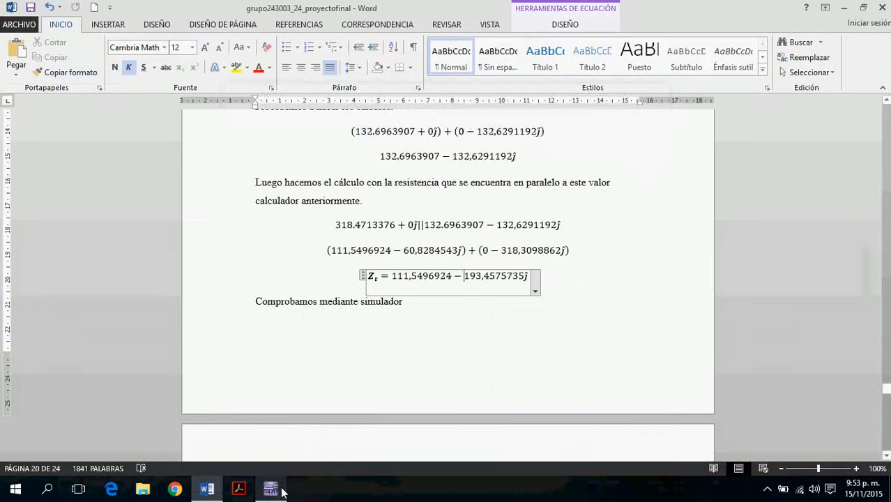
pyautogui.click(281, 491)
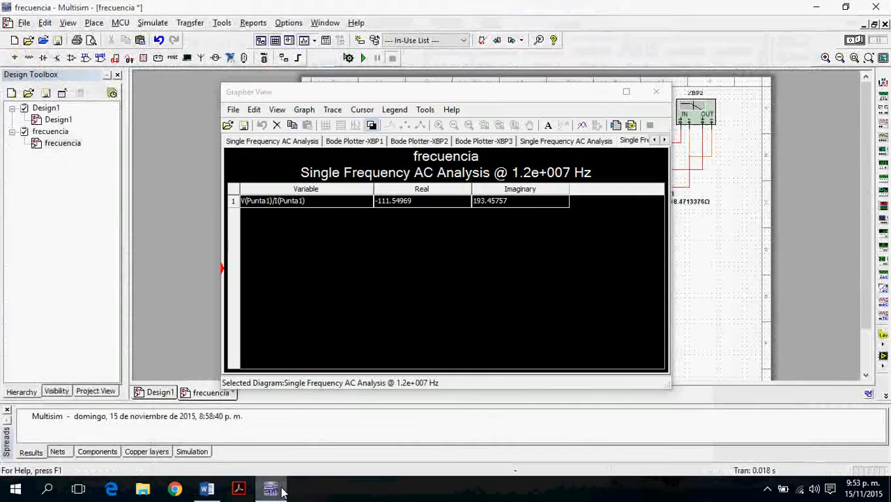
pyautogui.click(656, 91)
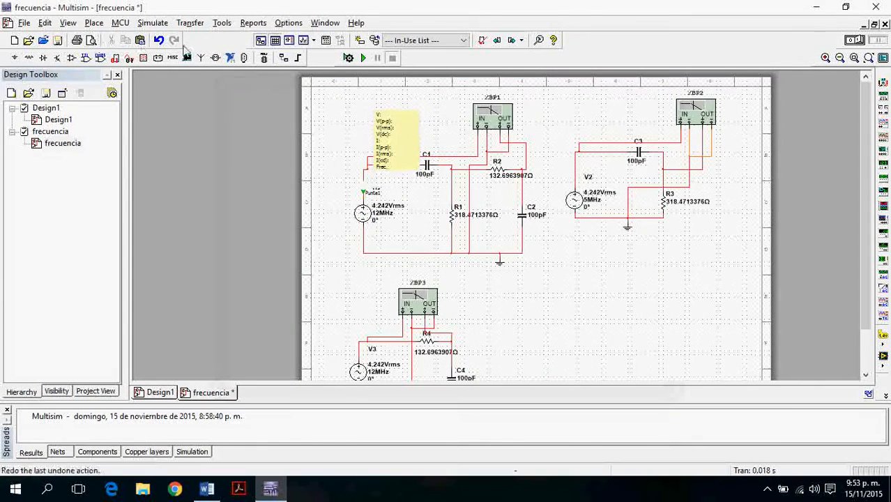
# - Move the probe's readout box clear of the circuit beside V1, and reposition probe Punta1 on the wire below V1
pyautogui.moveTo(402, 148); pyautogui.dragTo(340, 175)
pyautogui.scroll(3, 365, 199)
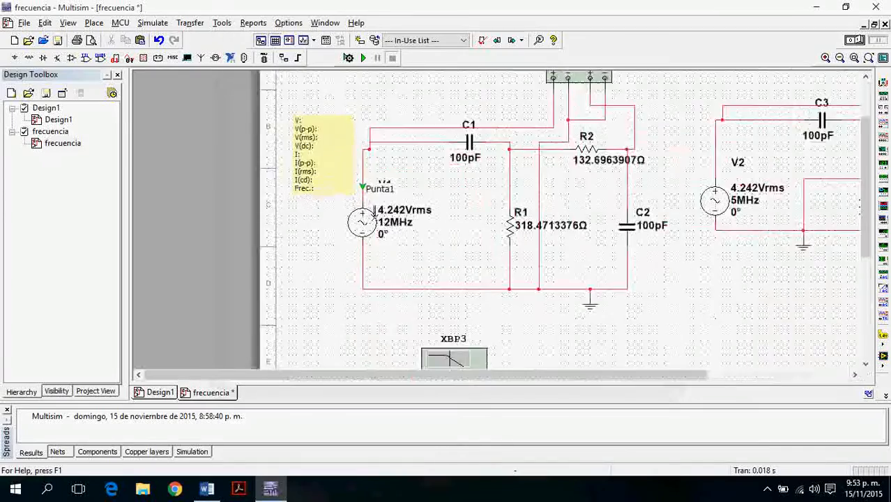
pyautogui.moveTo(319, 129); pyautogui.dragTo(289, 138)
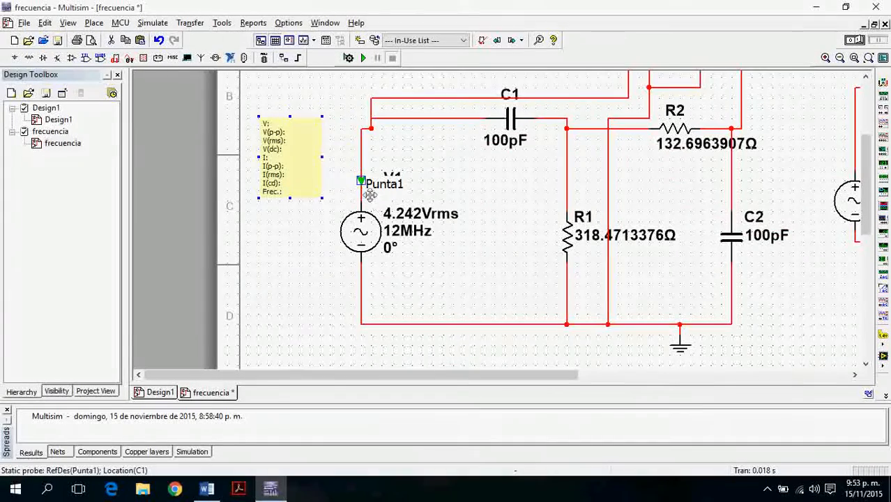
pyautogui.moveTo(364, 184); pyautogui.dragTo(372, 286)
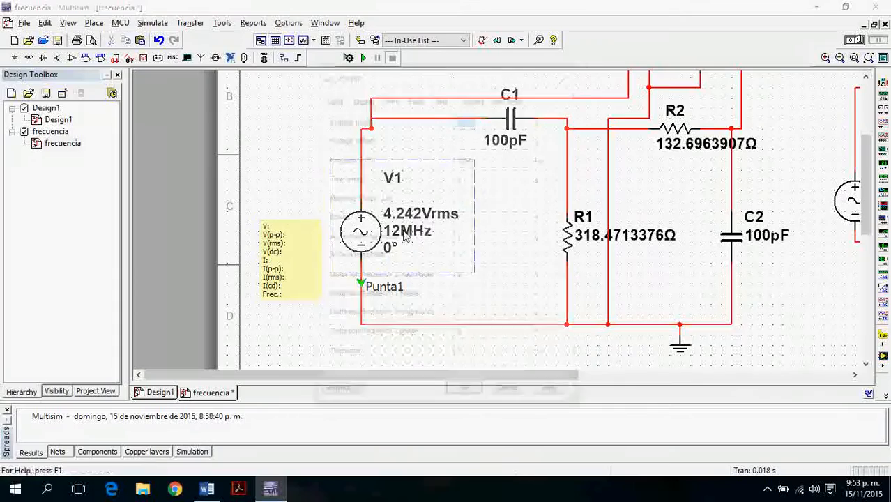
# - Set source V1's frequency back to 5 MHz
pyautogui.doubleClick(404, 237)
pyautogui.moveTo(481, 159); pyautogui.dragTo(450, 170)
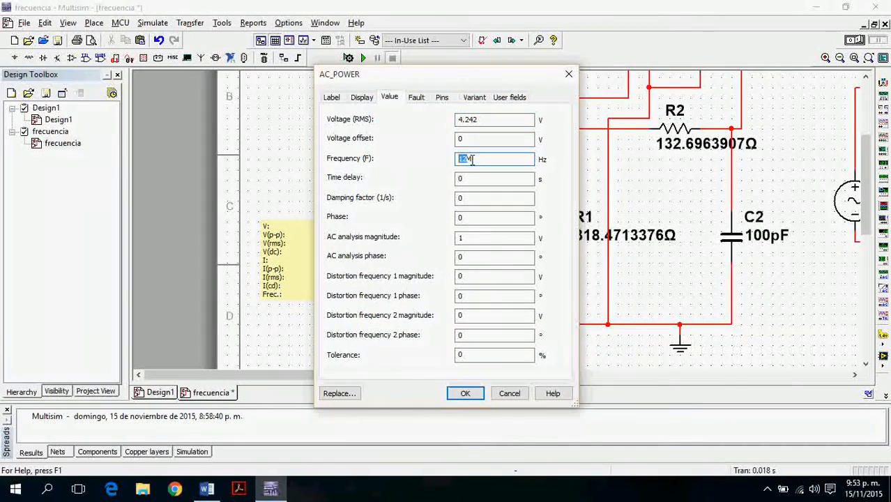
pyautogui.click(465, 394)
# - Place a multimeter above the wire between V1 and C1, and replace that wire with a series connection through the meter
pyautogui.scroll(3, 551, 276)
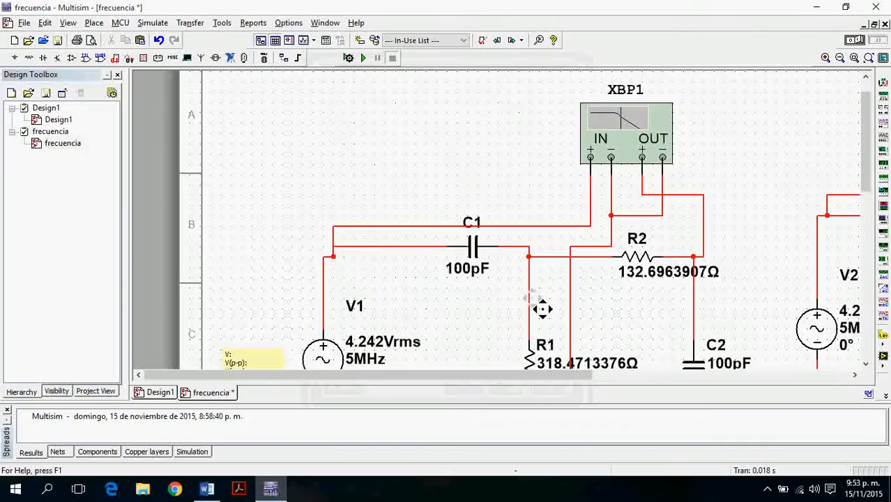
pyautogui.scroll(-1, 544, 304)
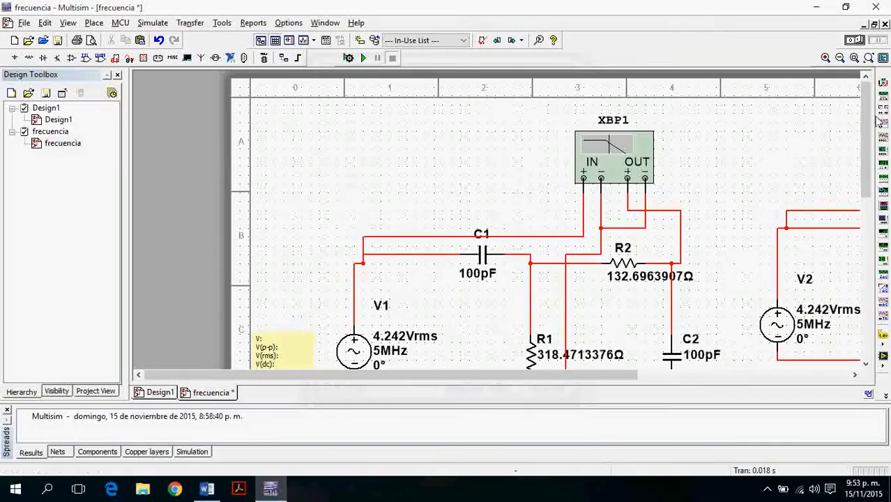
pyautogui.click(883, 84)
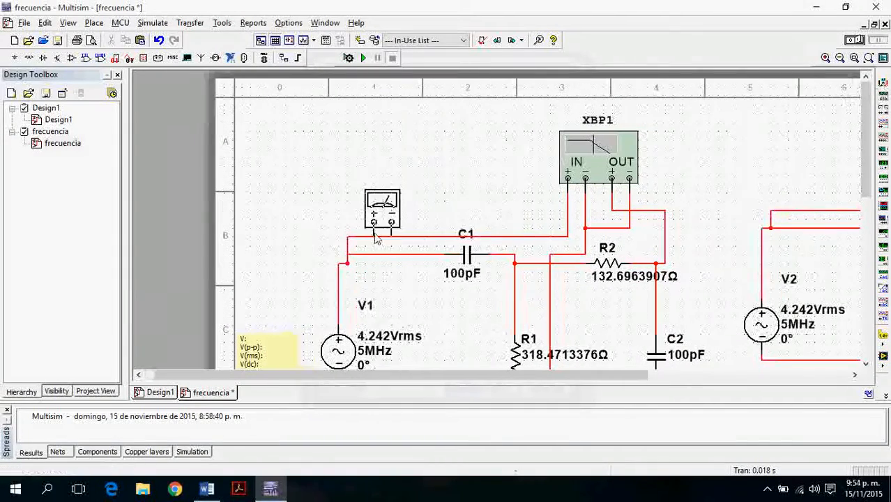
pyautogui.click(400, 218)
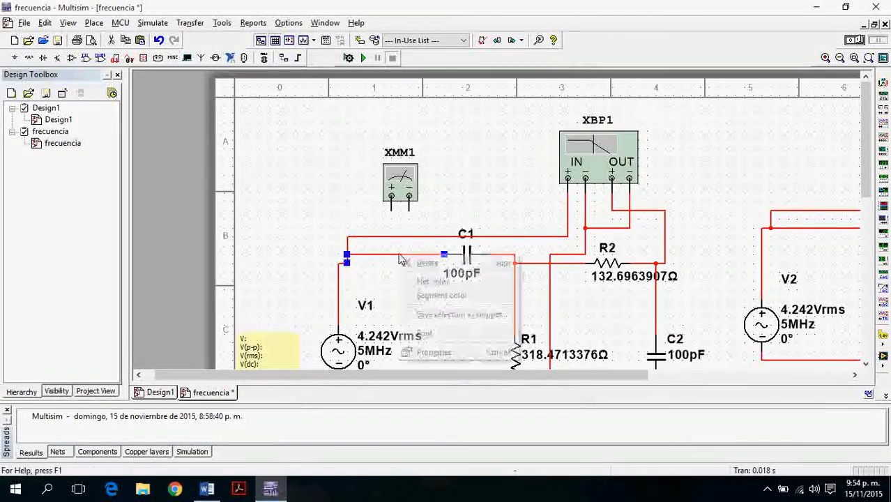
pyautogui.click(427, 263)
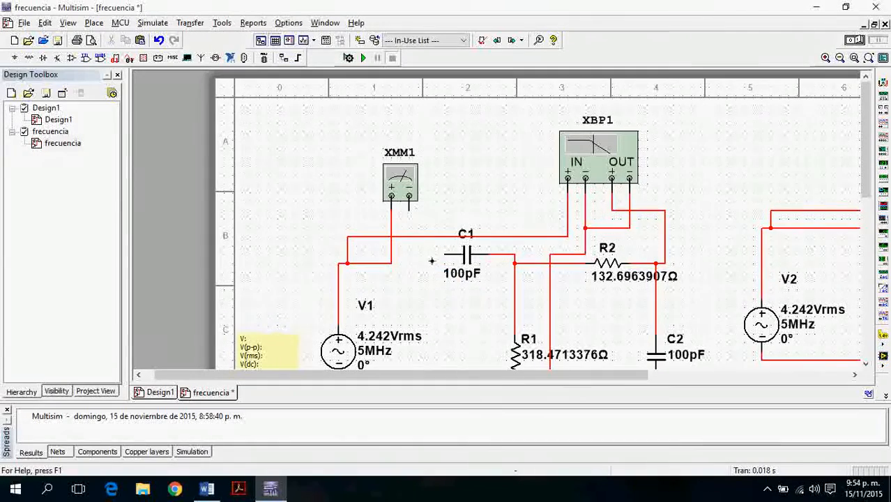
# - Set multimeter XMM1 to measure AC current and run the simulation
pyautogui.click(400, 178)
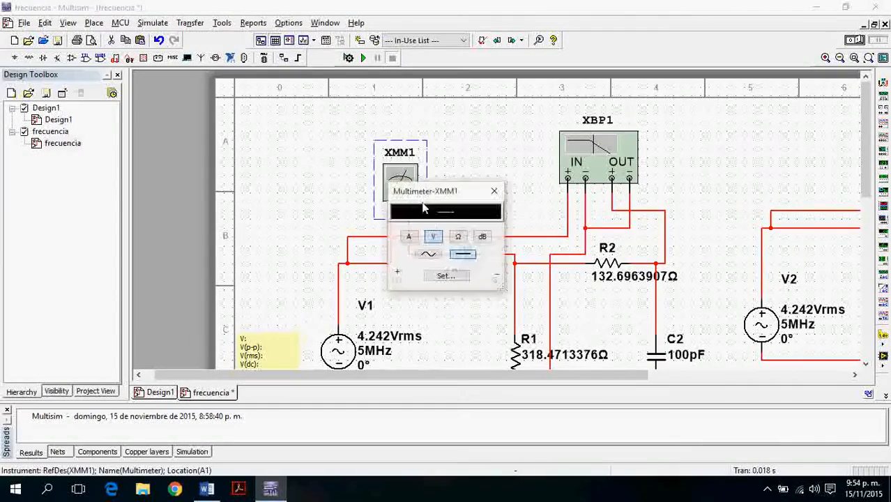
pyautogui.press('F5')
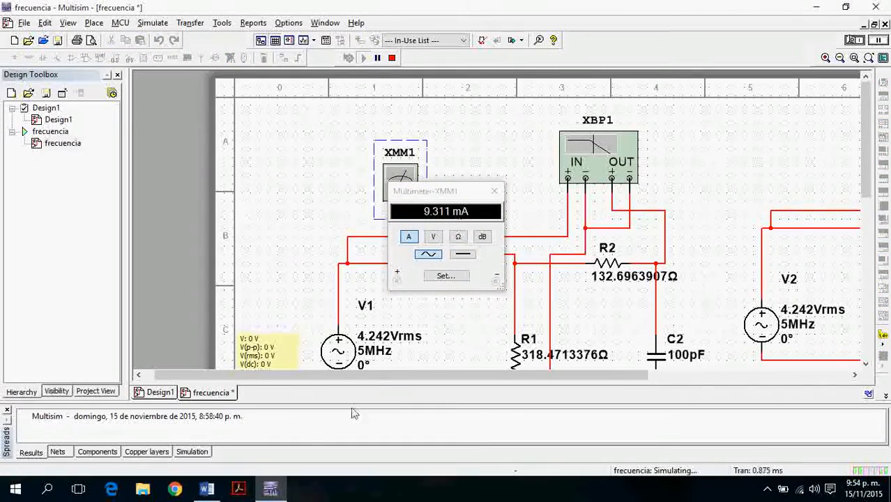
# - Compare the multimeter's current with the total current in the Word report's 5 MHz summary table, and close the multimeter display in Multisim
pyautogui.click(206, 489)
pyautogui.scroll(20, 441, 309)
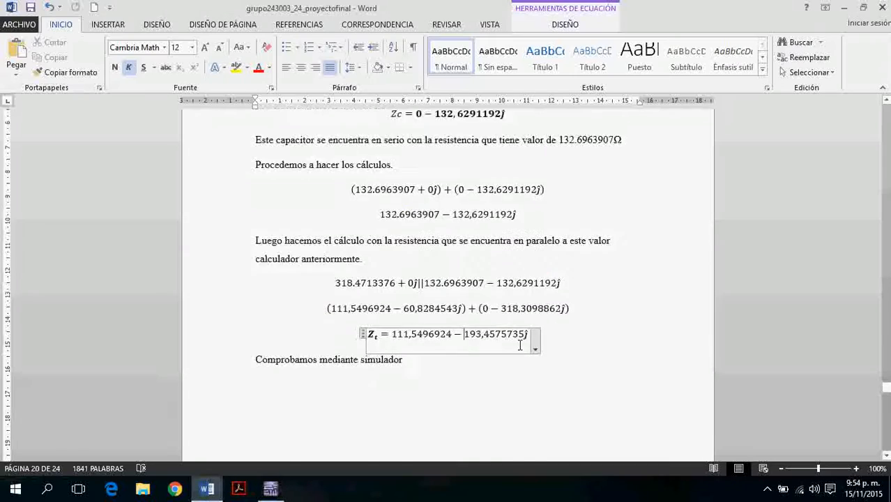
pyautogui.scroll(-10, 523, 349)
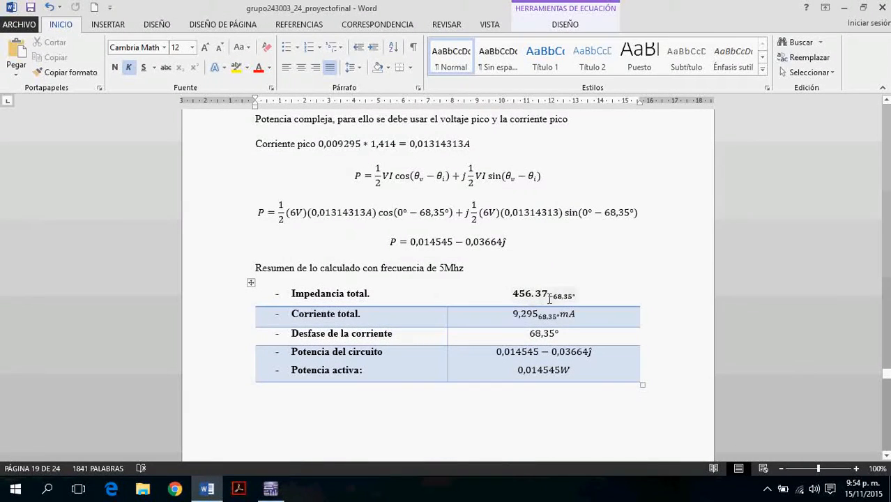
pyautogui.click(521, 321)
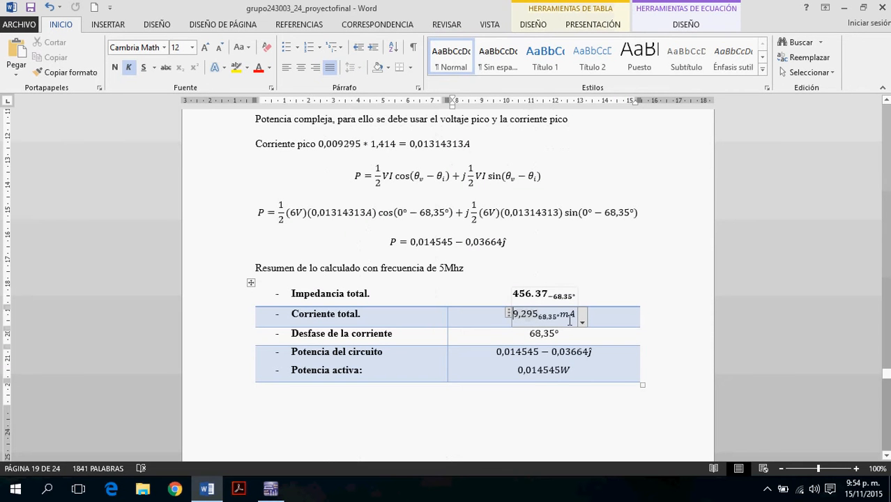
pyautogui.click(271, 489)
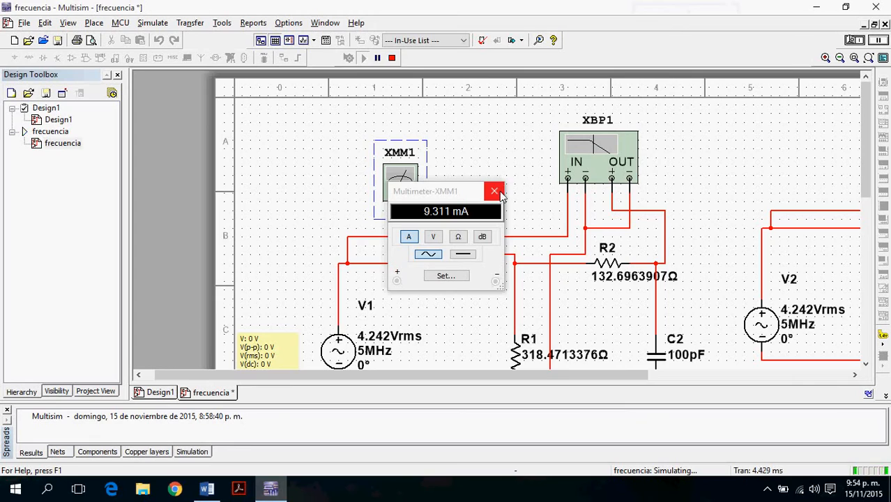
pyautogui.click(495, 191)
# - Stop the simulation and set source V1's frequency to 12 MHz
pyautogui.scroll(-2, 482, 265)
pyautogui.scroll(1, 473, 279)
pyautogui.scroll(-3, 476, 269)
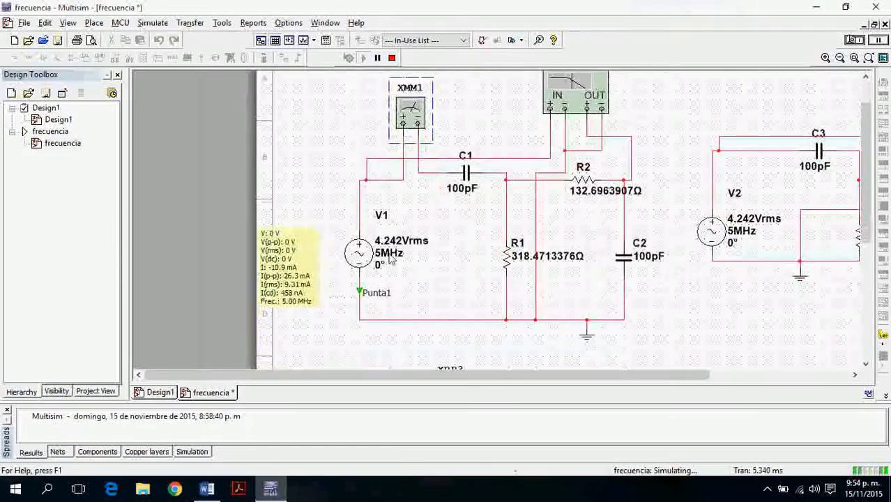
pyautogui.click(392, 59)
pyautogui.doubleClick(395, 264)
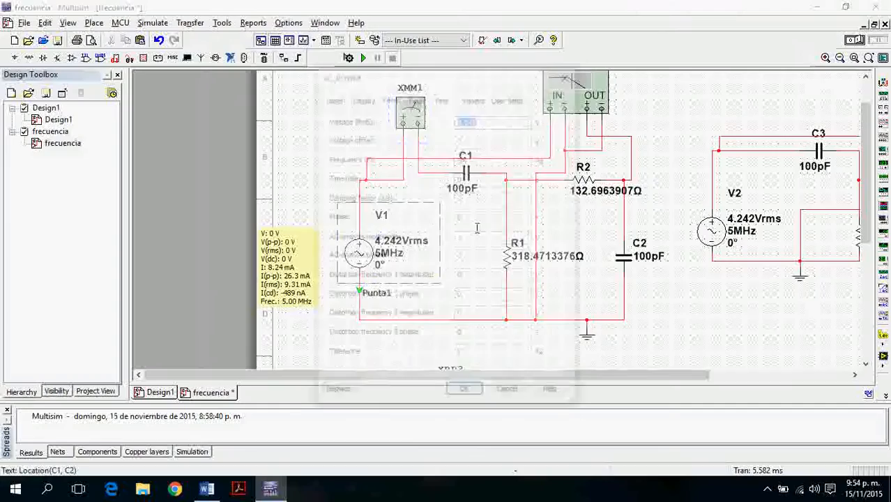
pyautogui.moveTo(483, 162); pyautogui.dragTo(439, 162)
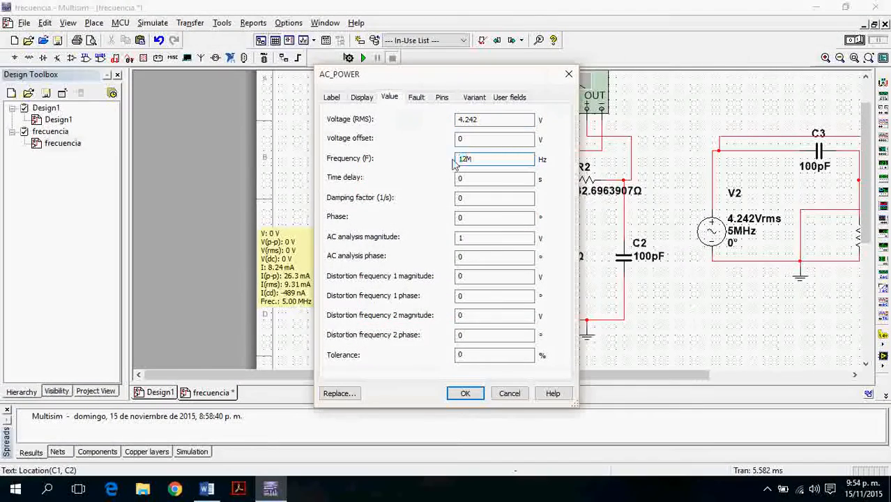
pyautogui.click(465, 392)
# - Run the simulation and compare multimeter XMM1's current with the total current in the Word report's 12 MHz summary table
pyautogui.click(363, 57)
pyautogui.doubleClick(410, 112)
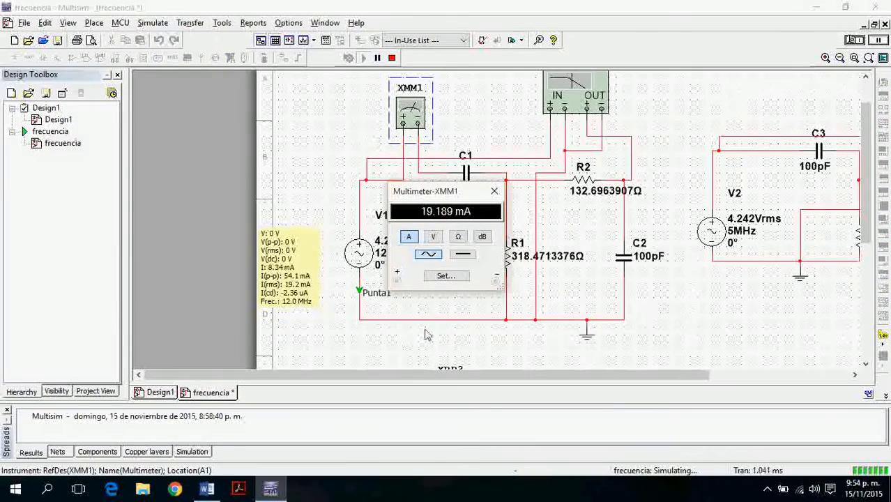
pyautogui.click(207, 491)
pyautogui.scroll(-15, 421, 217)
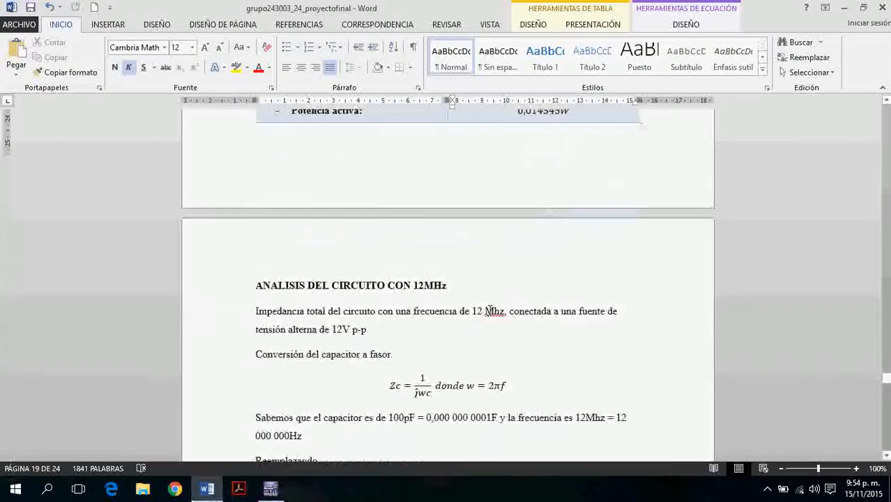
pyautogui.scroll(5, 420, 217)
pyautogui.scroll(-20, 421, 188)
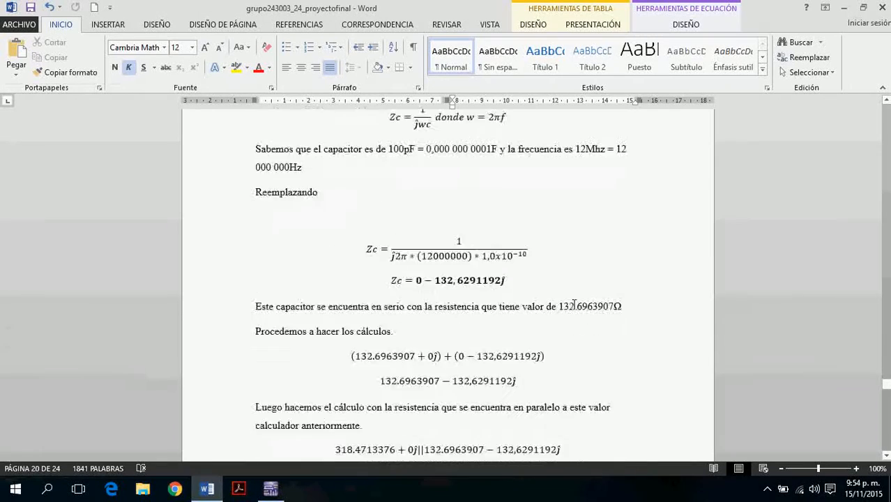
pyautogui.scroll(-15, 573, 309)
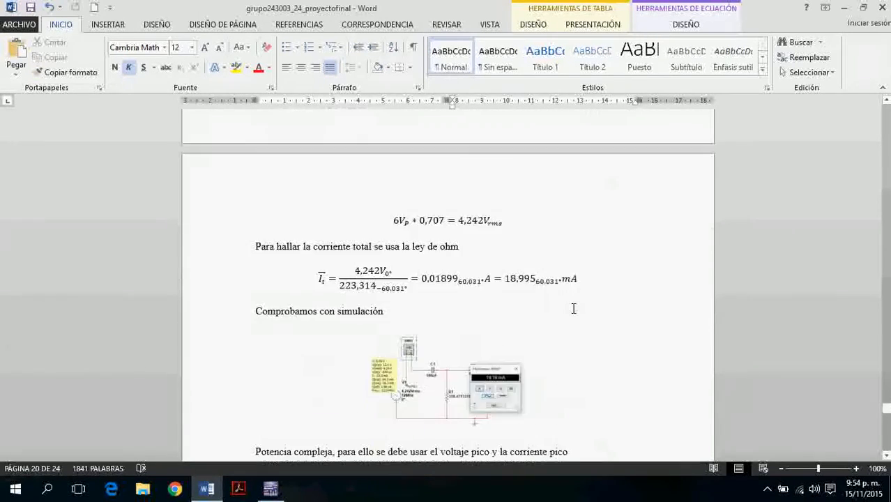
pyautogui.scroll(3, 577, 312)
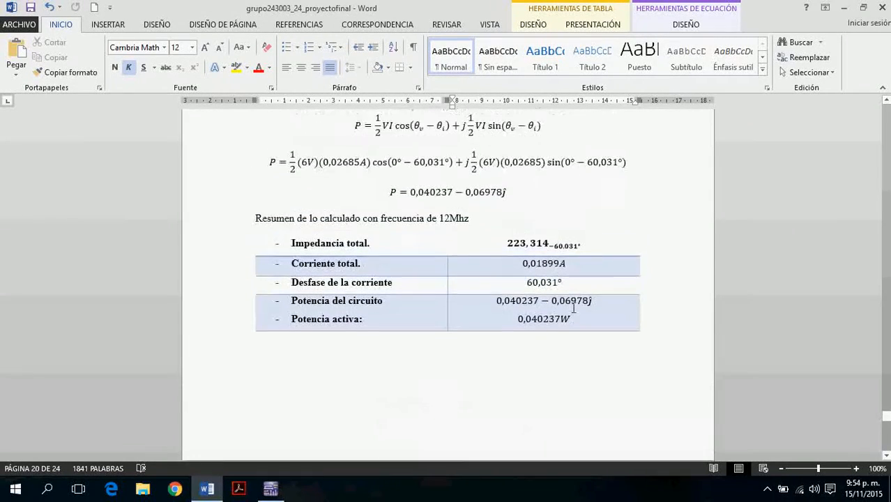
pyautogui.click(531, 305)
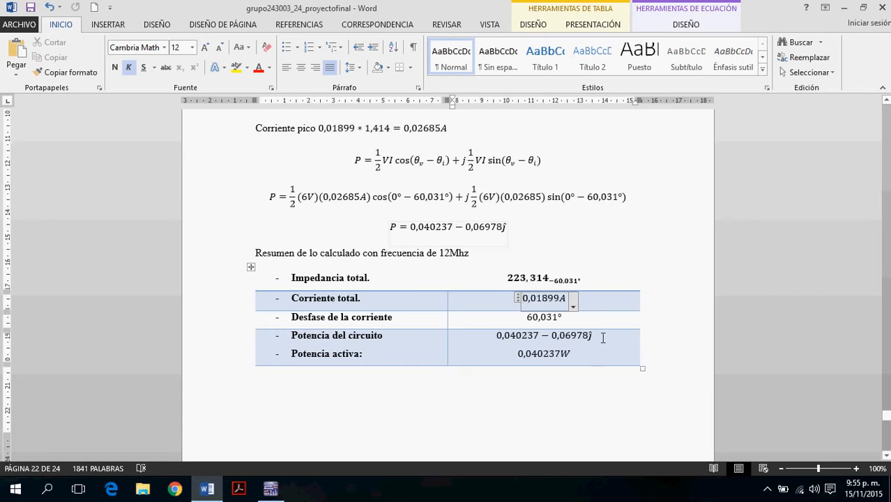
pyautogui.scroll(2, 603, 337)
pyautogui.click(270, 489)
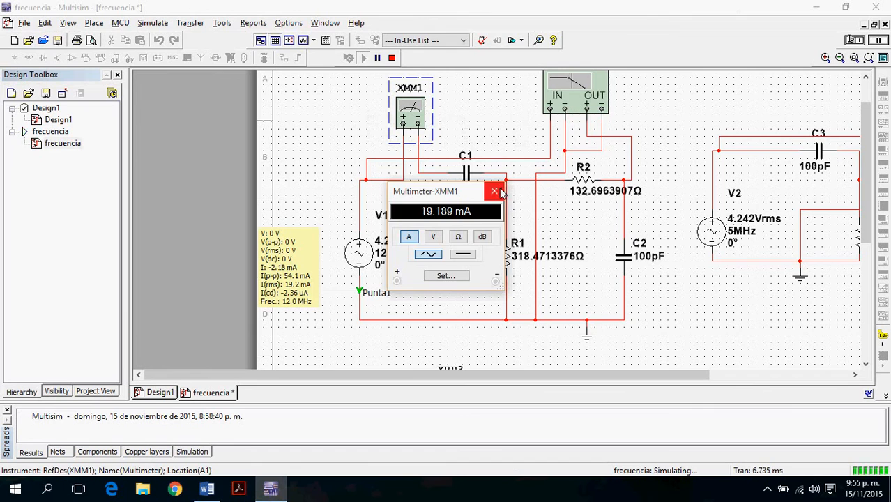
pyautogui.click(497, 192)
# - Replace multimeter XMM1 with a wattmeter, wiring its voltage terminals across V1 and its current terminals in series between V1 and C1
pyautogui.click(393, 60)
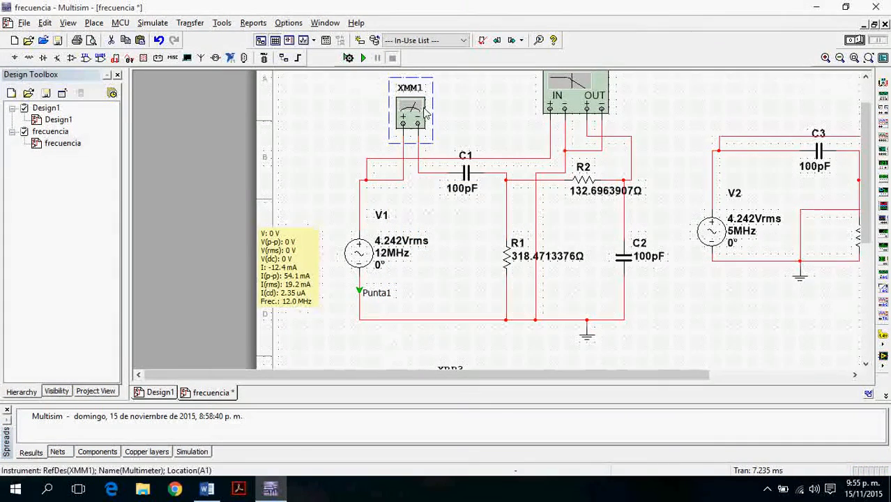
pyautogui.press('Delete')
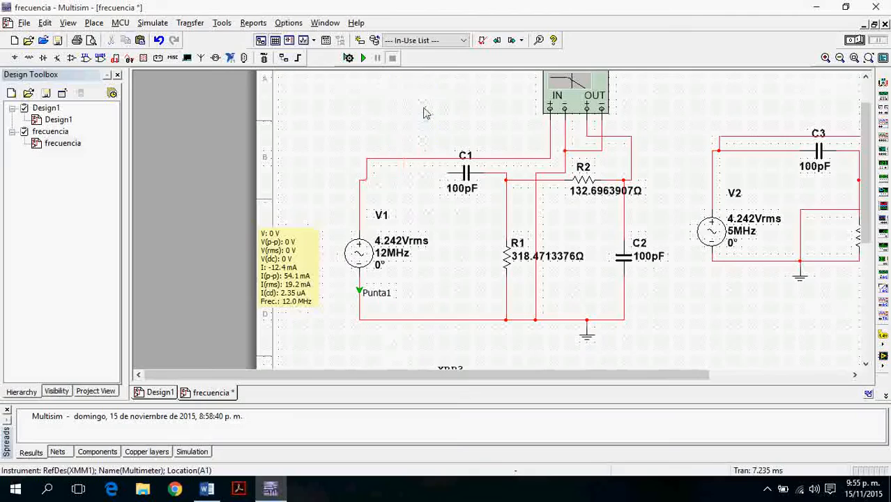
pyautogui.click(884, 112)
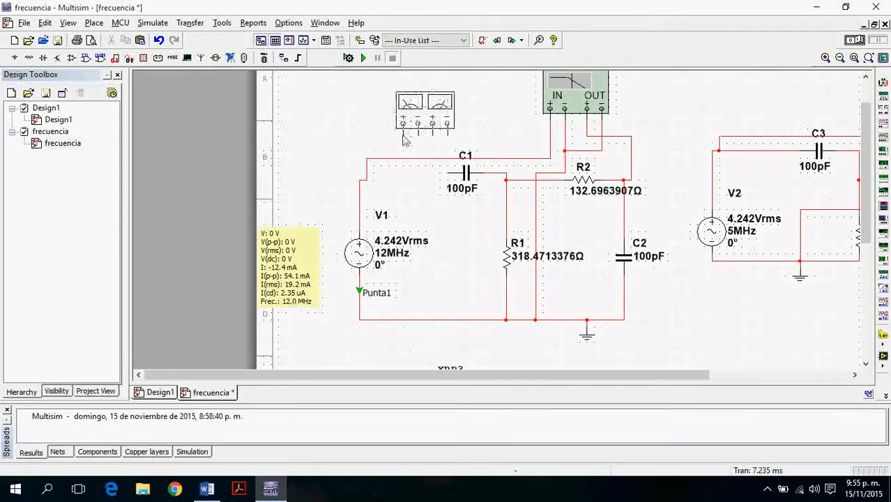
pyautogui.click(389, 138)
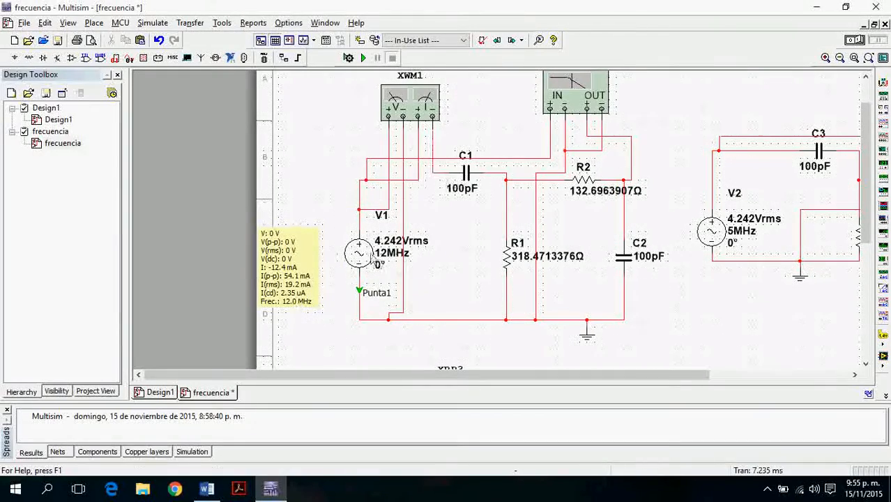
# - Set source V1's frequency to 5 MHz for the power measurement
pyautogui.doubleClick(375, 261)
pyautogui.moveTo(473, 161); pyautogui.dragTo(458, 162)
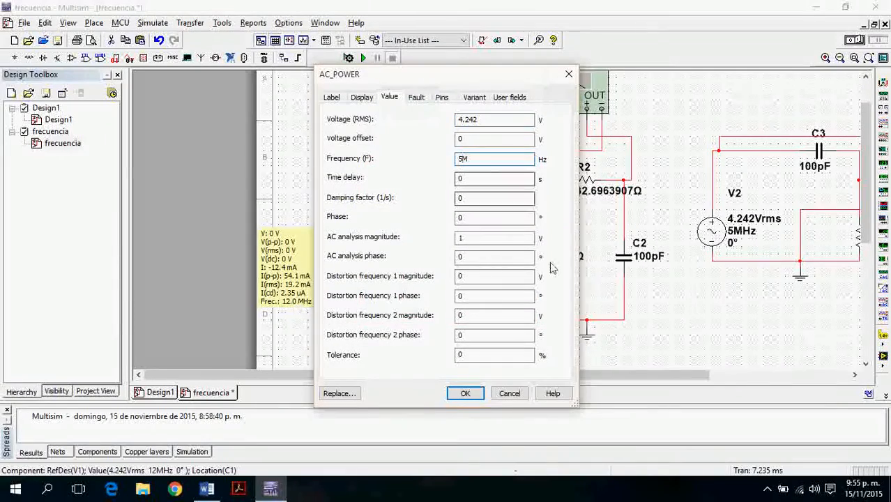
pyautogui.click(466, 393)
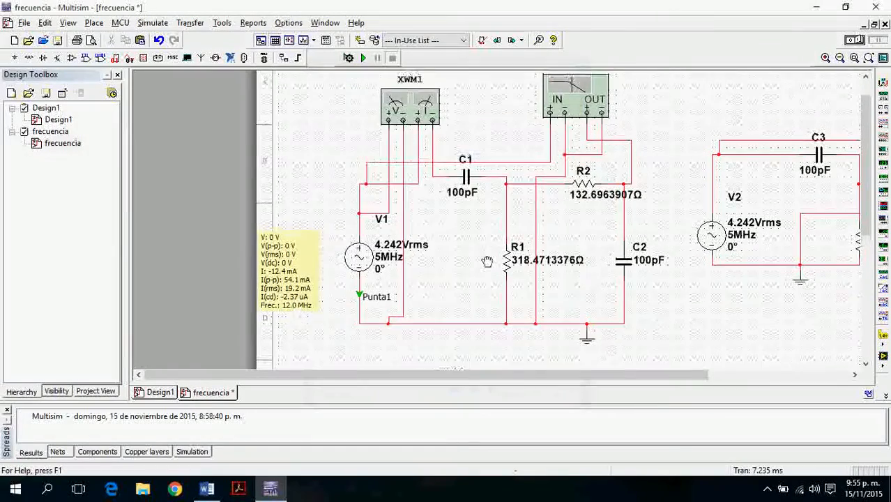
# - Run the simulation and compare wattmeter XWM1's power with the active power in the Word report's 5 MHz summary table
pyautogui.scroll(2, 481, 268)
pyautogui.click(363, 58)
pyautogui.doubleClick(412, 148)
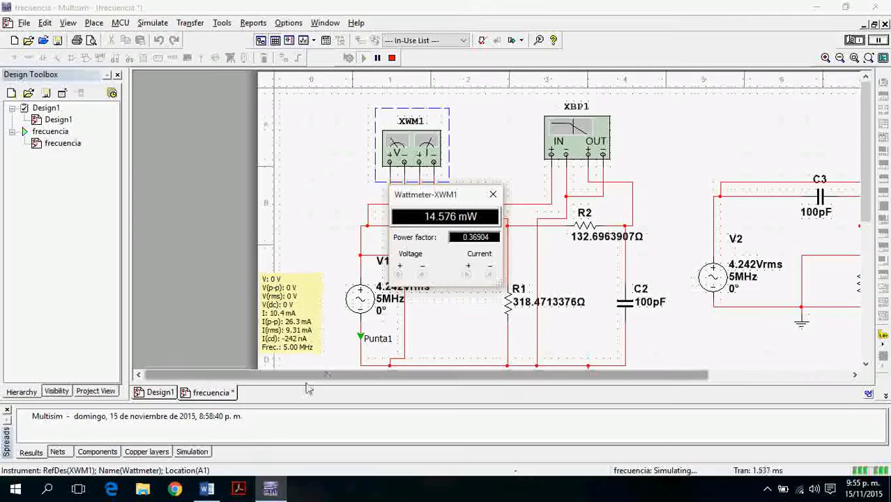
pyautogui.click(207, 490)
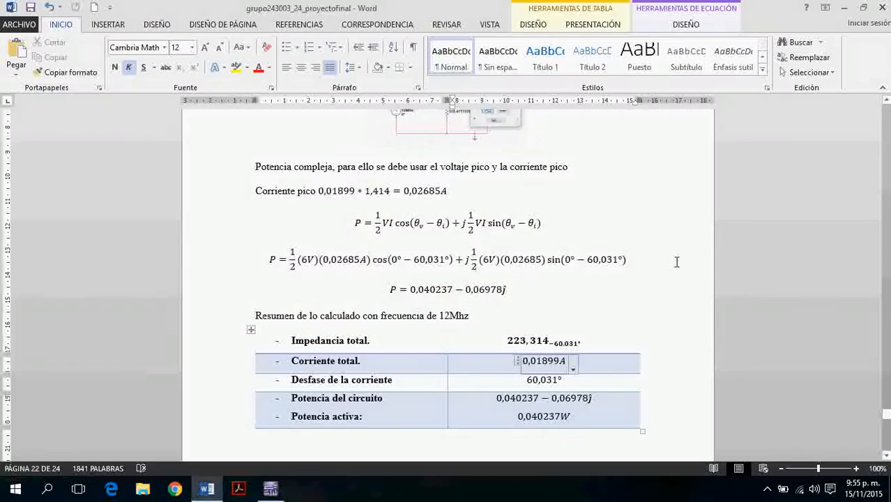
pyautogui.scroll(15, 677, 262)
pyautogui.scroll(-12, 676, 262)
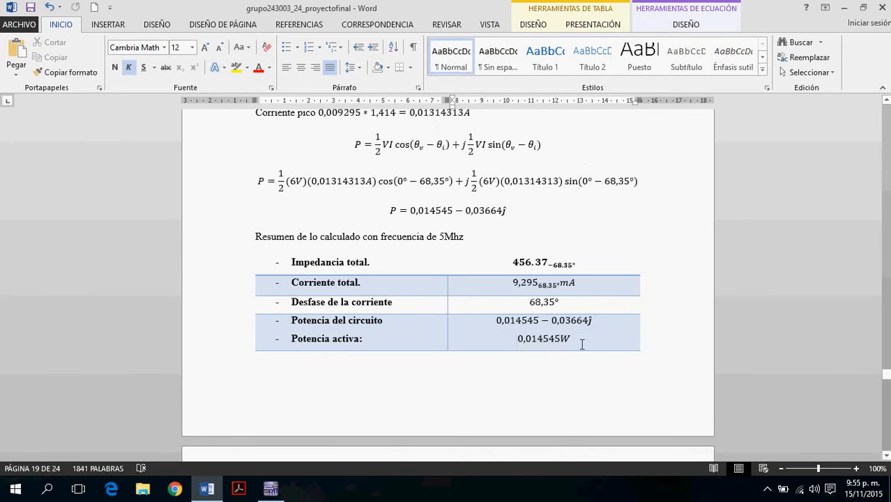
pyautogui.click(270, 490)
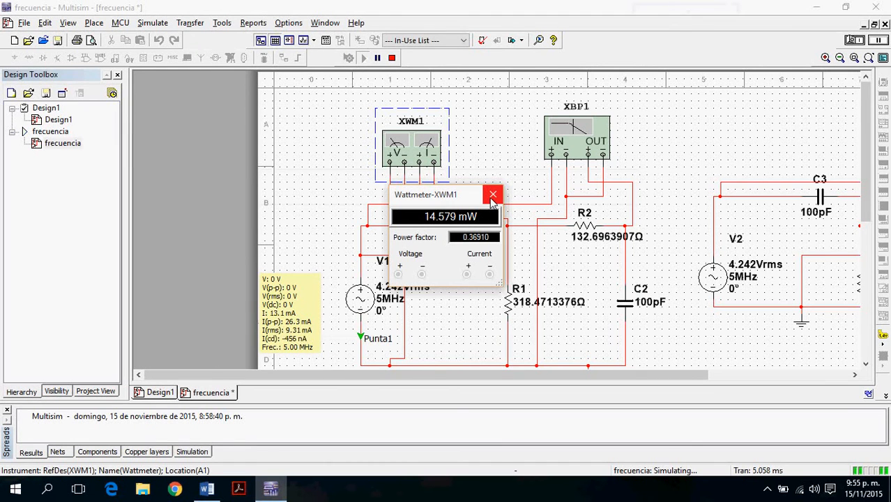
pyautogui.click(493, 198)
# - Stop the simulation and change source V1's frequency back to 12 MHz
pyautogui.click(392, 58)
pyautogui.doubleClick(395, 307)
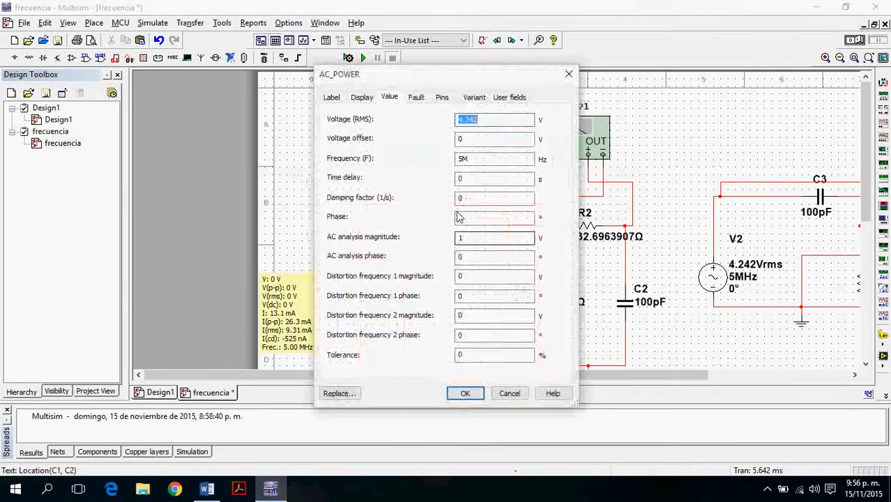
pyautogui.click(461, 158)
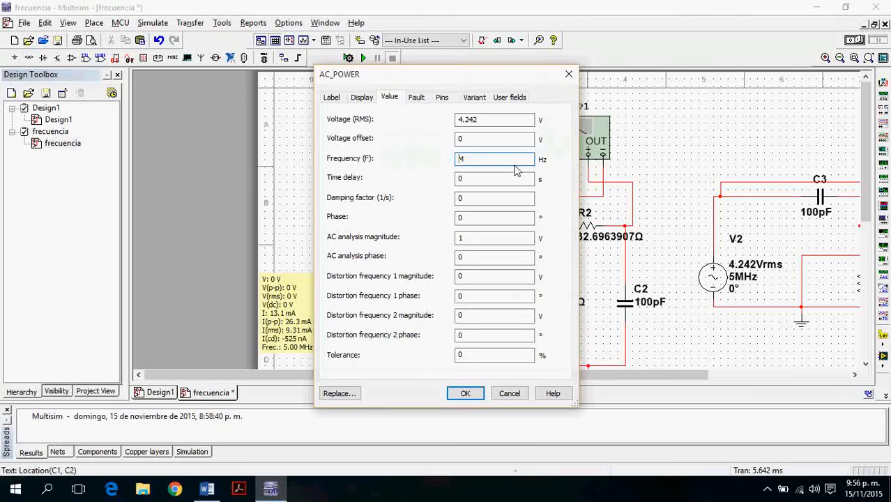
pyautogui.click(466, 394)
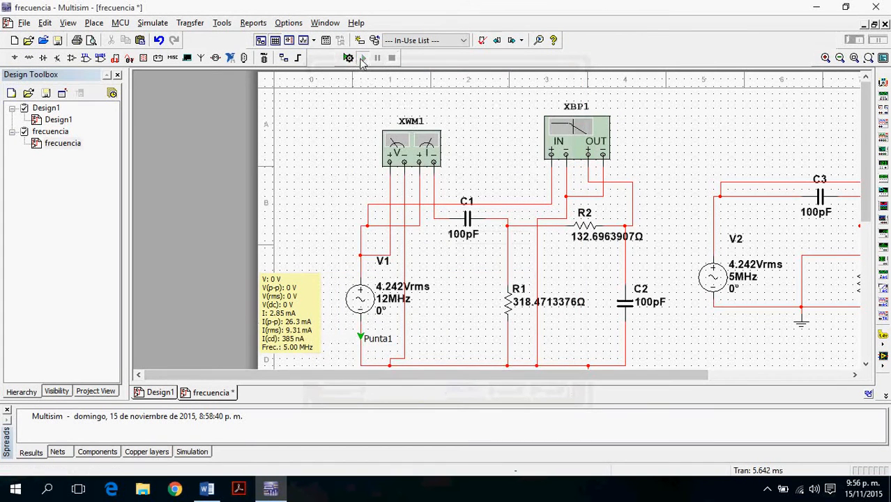
# - Run the simulation and compare wattmeter XWM1's power with the active power in the Word report's 12 MHz summary table
pyautogui.doubleClick(421, 152)
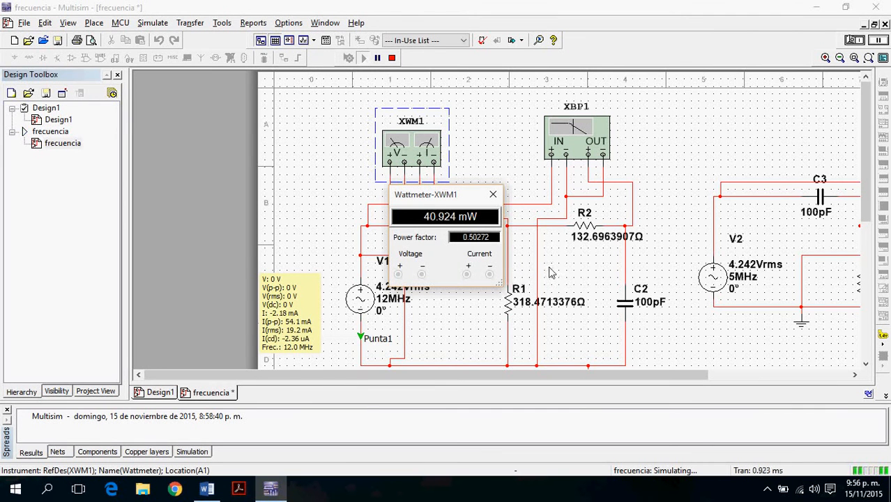
pyautogui.click(207, 489)
pyautogui.scroll(-20, 446, 351)
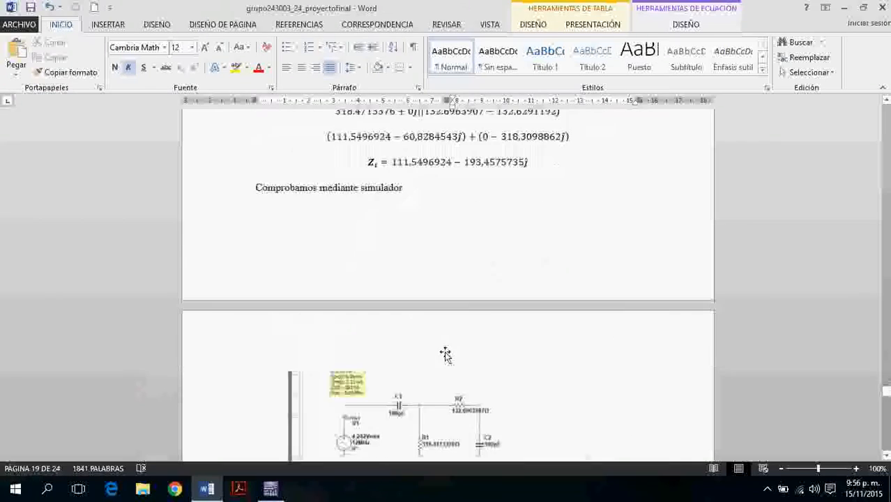
pyautogui.scroll(-5, 442, 353)
pyautogui.click(539, 261)
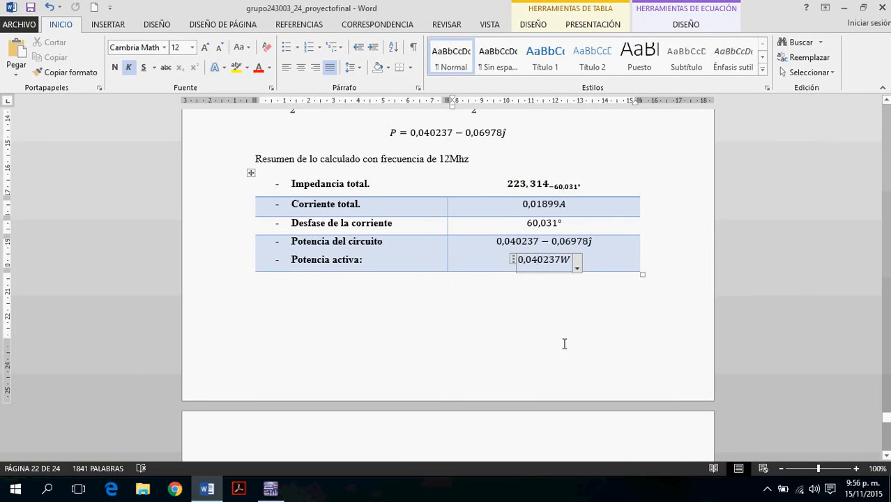
pyautogui.click(271, 489)
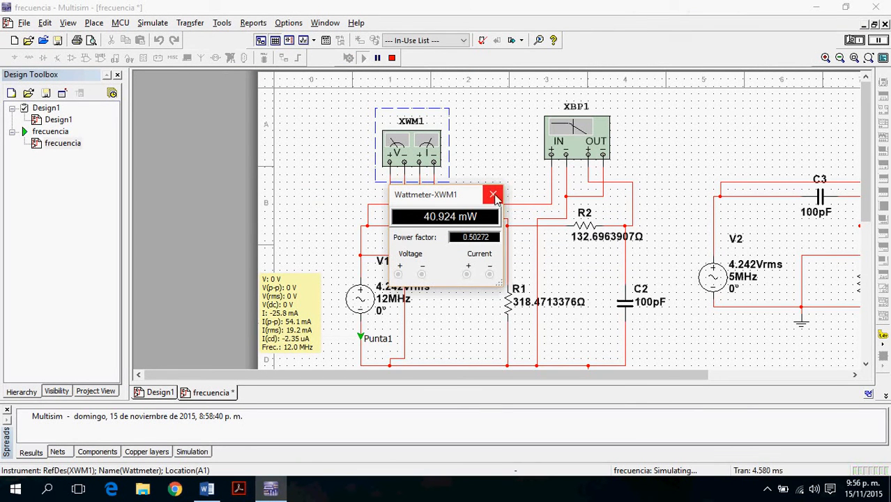
pyautogui.click(493, 195)
# - Open Bode plotter XBP1's magnitude response and examine it with the cursor at about 8.5 MHz and about 5 MHz
pyautogui.scroll(-1, 528, 198)
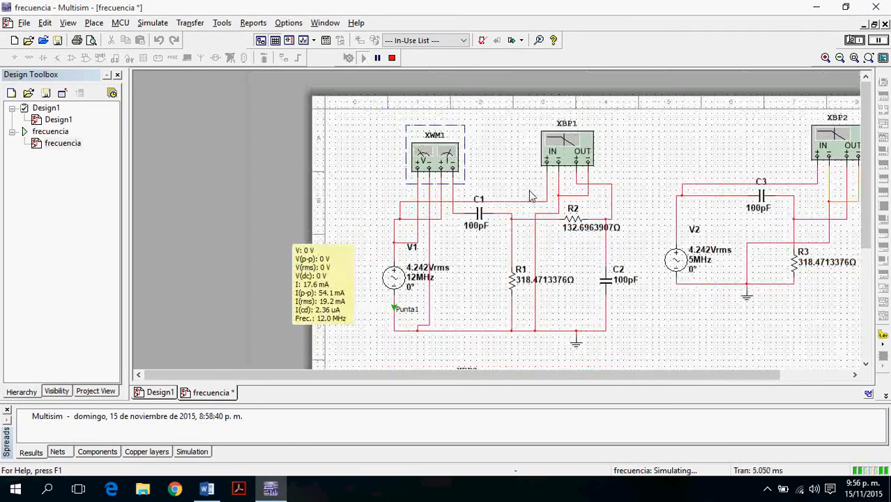
pyautogui.moveTo(528, 211); pyautogui.dragTo(457, 197)
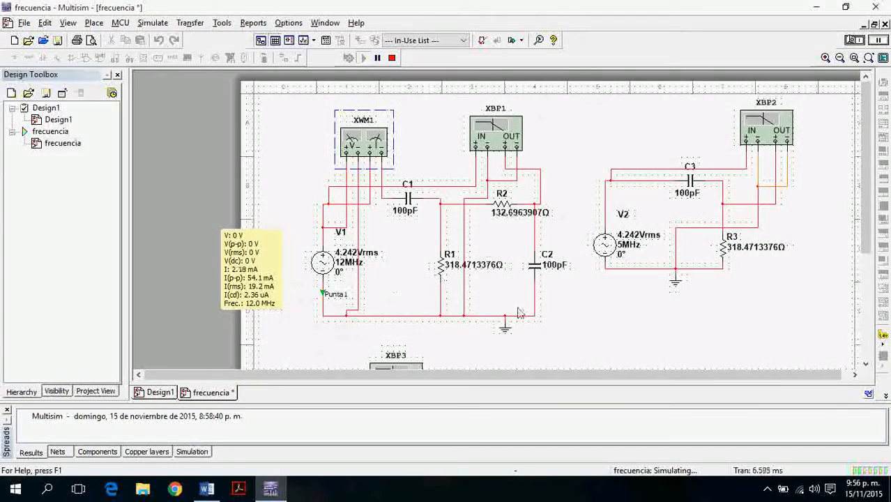
pyautogui.doubleClick(508, 132)
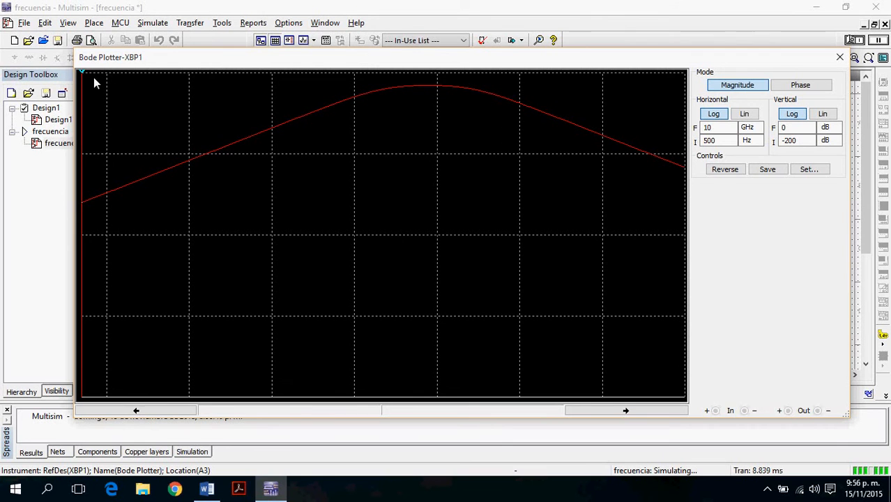
pyautogui.click(207, 489)
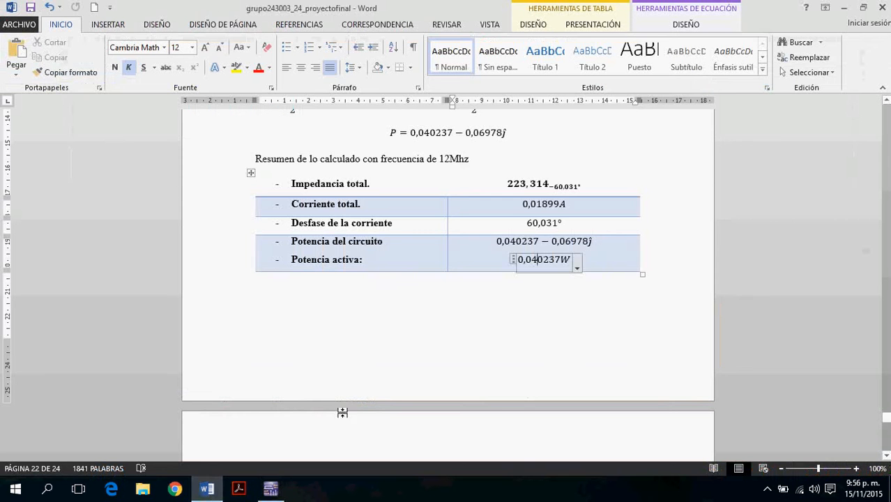
pyautogui.scroll(10, 505, 318)
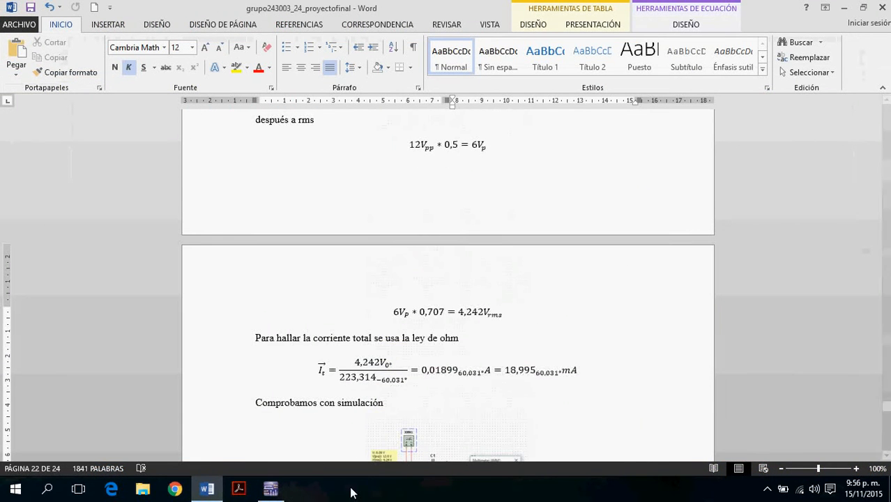
pyautogui.click(270, 489)
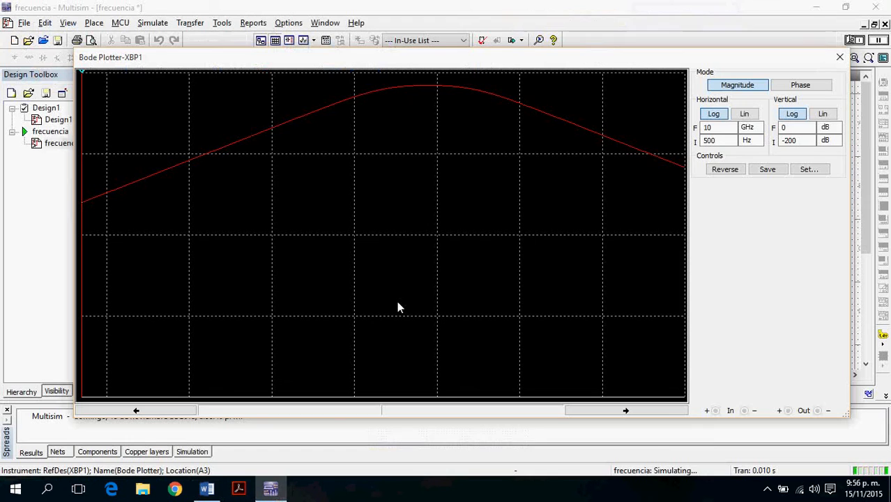
pyautogui.moveTo(85, 76); pyautogui.dragTo(437, 91)
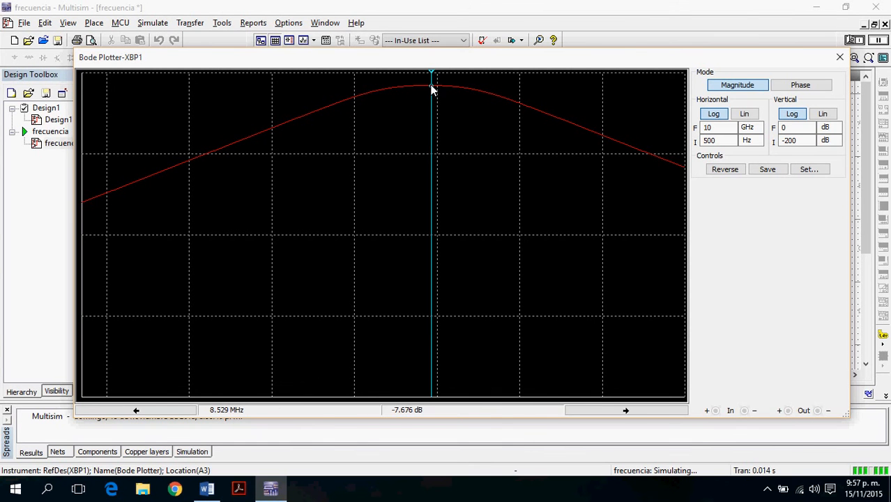
pyautogui.moveTo(432, 88)
pyautogui.mouseDown()
pyautogui.moveTo(391, 93)
pyautogui.moveTo(417, 93)
pyautogui.mouseUp()
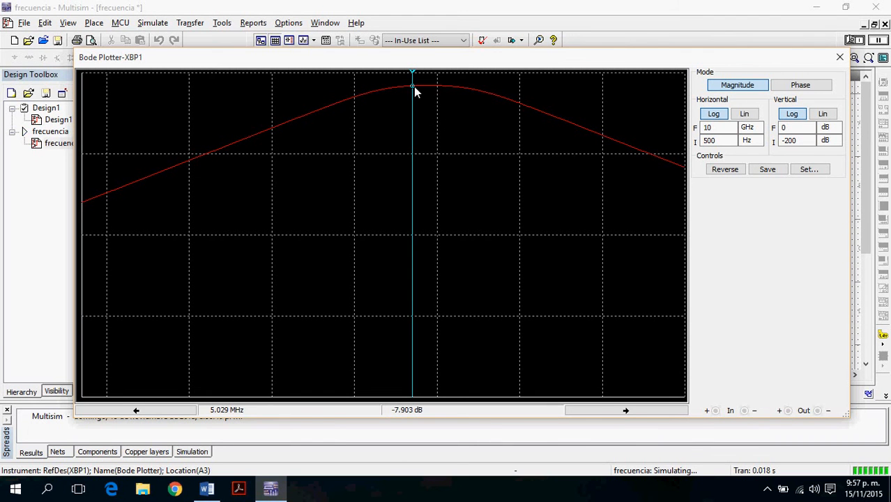
# - Examine Bode plotter XBP1's magnitude at about 12 MHz and its phase response at about 8.5 MHz, and close the plotter
pyautogui.moveTo(418, 92); pyautogui.dragTo(449, 97)
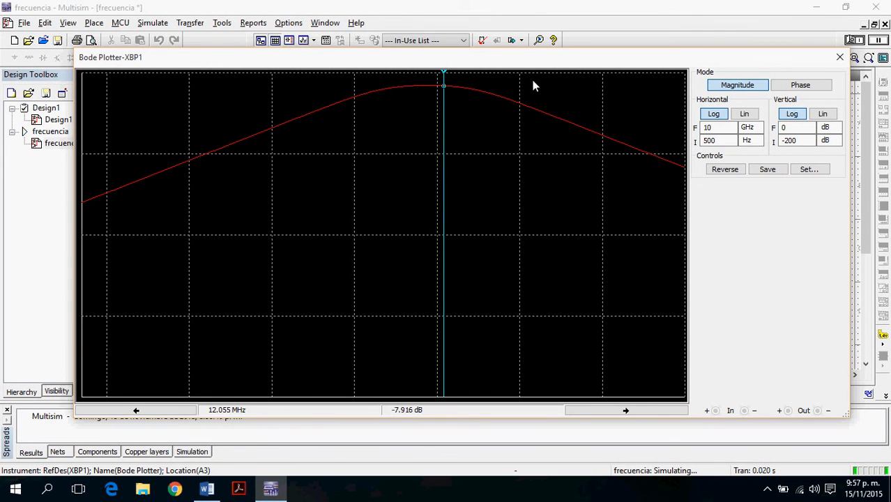
pyautogui.click(801, 87)
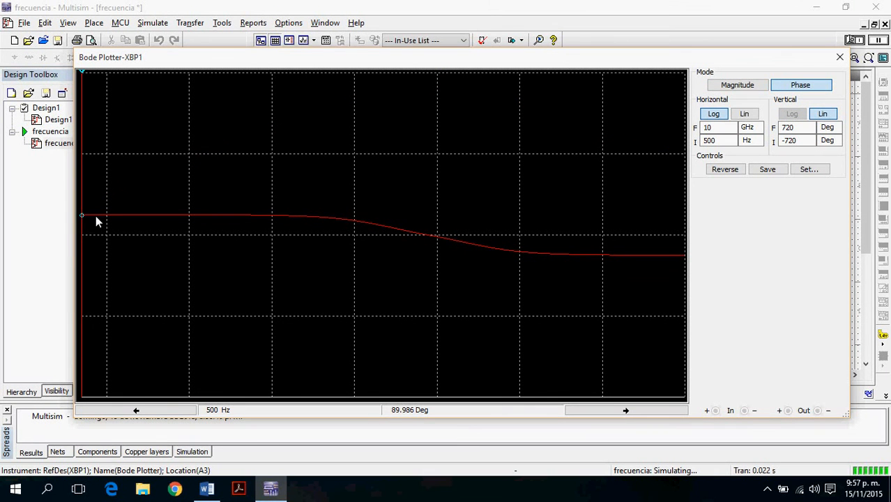
pyautogui.moveTo(85, 222); pyautogui.dragTo(436, 240)
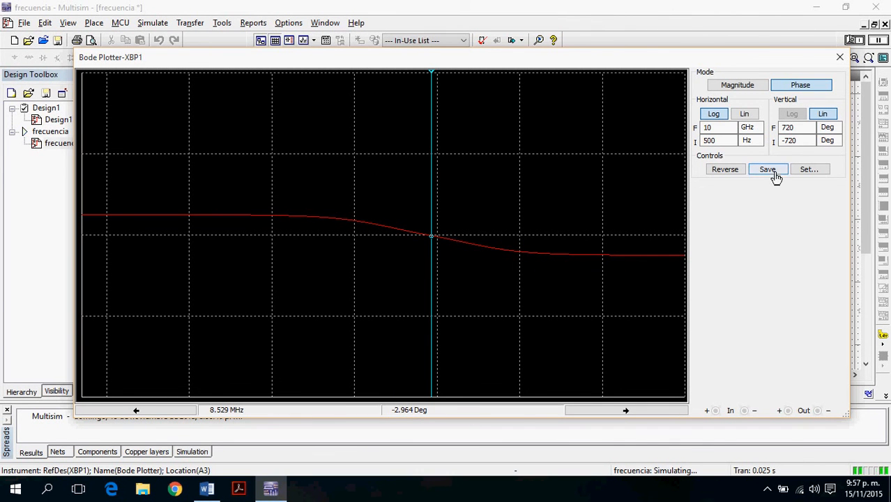
pyautogui.click(840, 59)
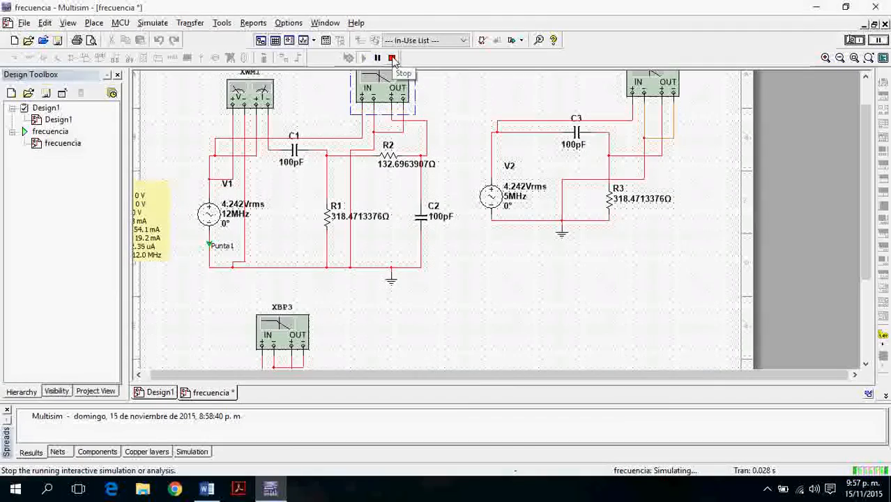
# - Stop the simulation and switch to the Word report to view the total current and complex power calculations
pyautogui.click(392, 59)
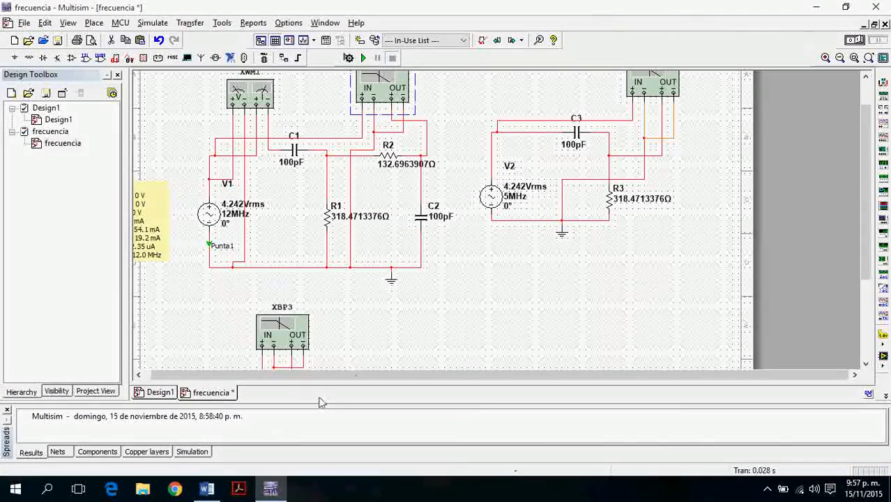
pyautogui.click(208, 489)
pyautogui.scroll(-3, 482, 342)
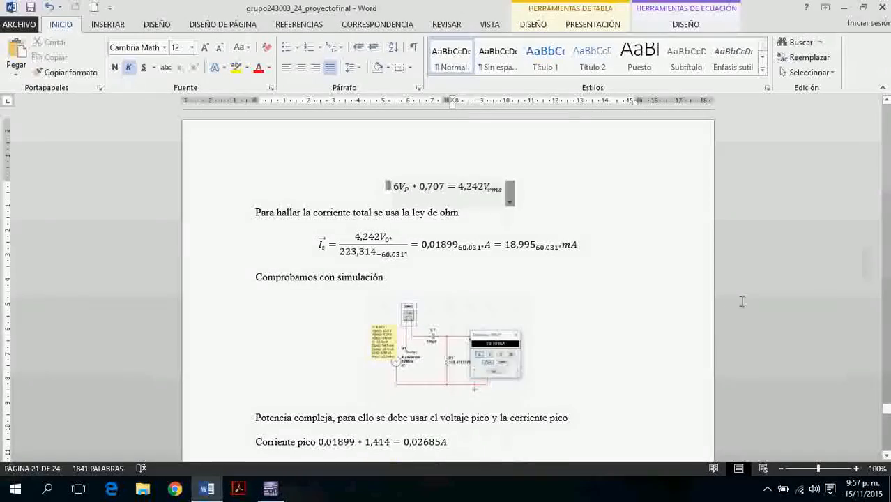